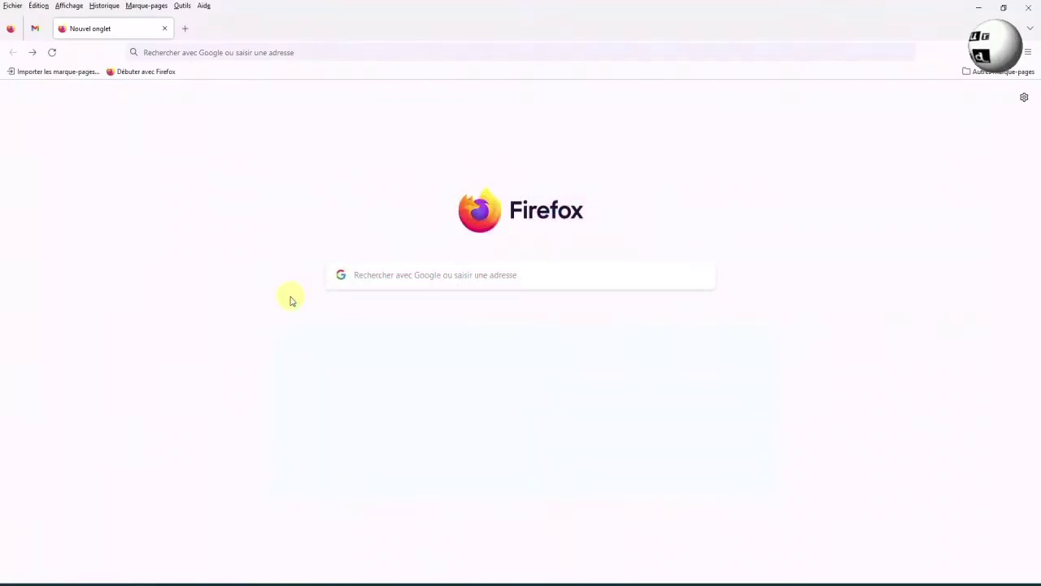
Step: Search the web for "deshaker" and open the guthspot page on the Deshaker video stabilizer
{"action": "left_click", "coordinate": [355, 275]}
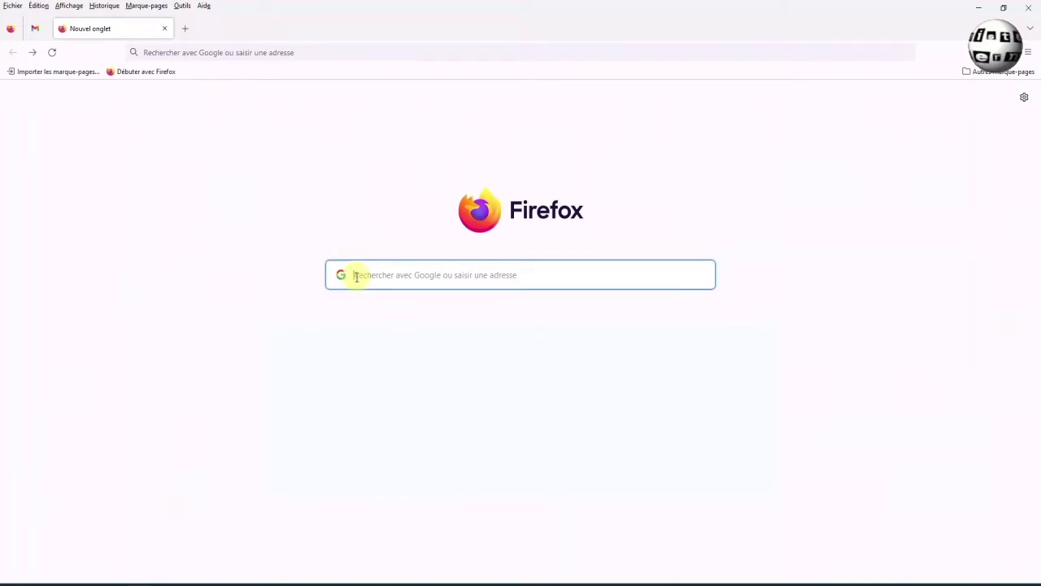
{"action": "type", "text": "deshaker"}
{"action": "key", "text": "Return"}
{"action": "scroll", "coordinate": [376, 270], "scroll_direction": "down", "scroll_amount": 1}
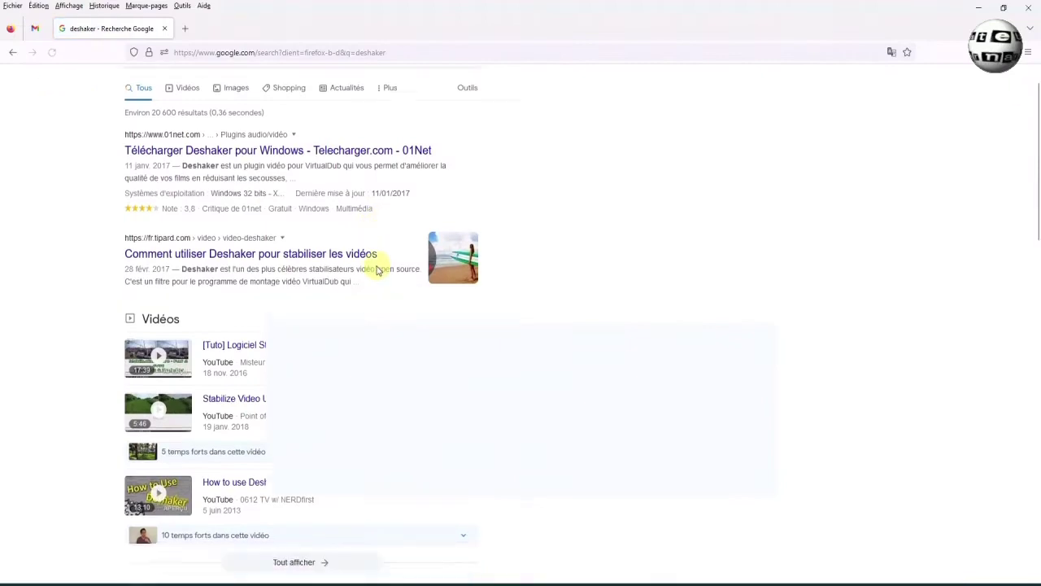
{"action": "scroll", "coordinate": [376, 270], "scroll_direction": "down", "scroll_amount": 4}
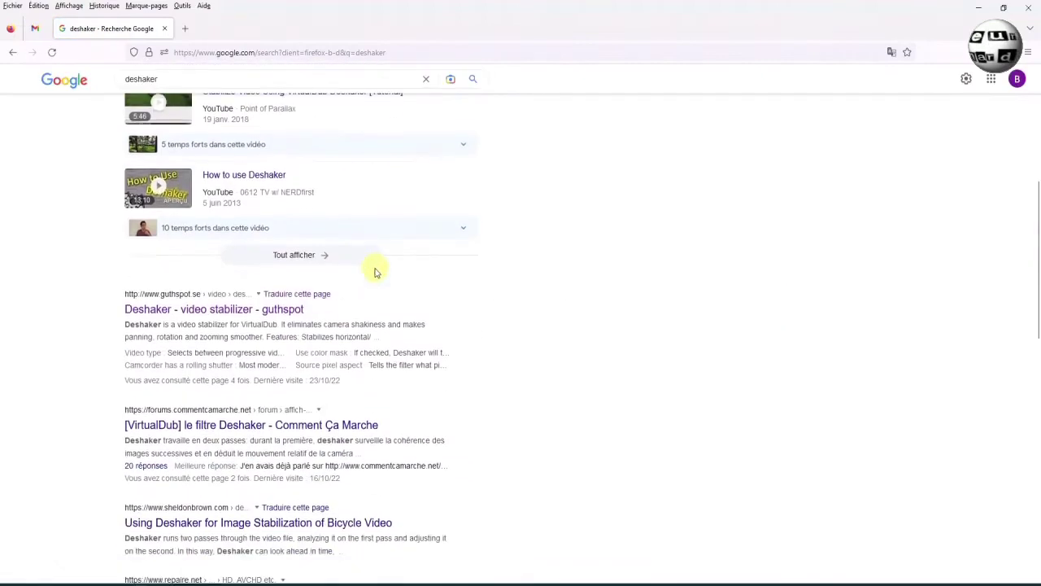
{"action": "left_click", "coordinate": [212, 309]}
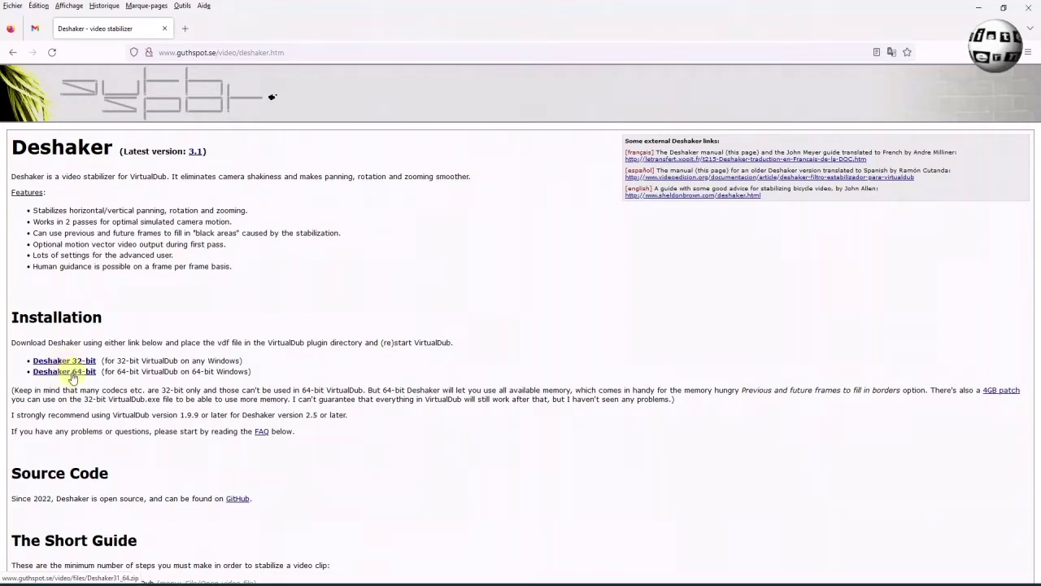
Step: Download the 64-bit Deshaker archive Deshaker31_64.zip, open it to check its contents, and close the archive window
{"action": "left_click", "coordinate": [72, 372]}
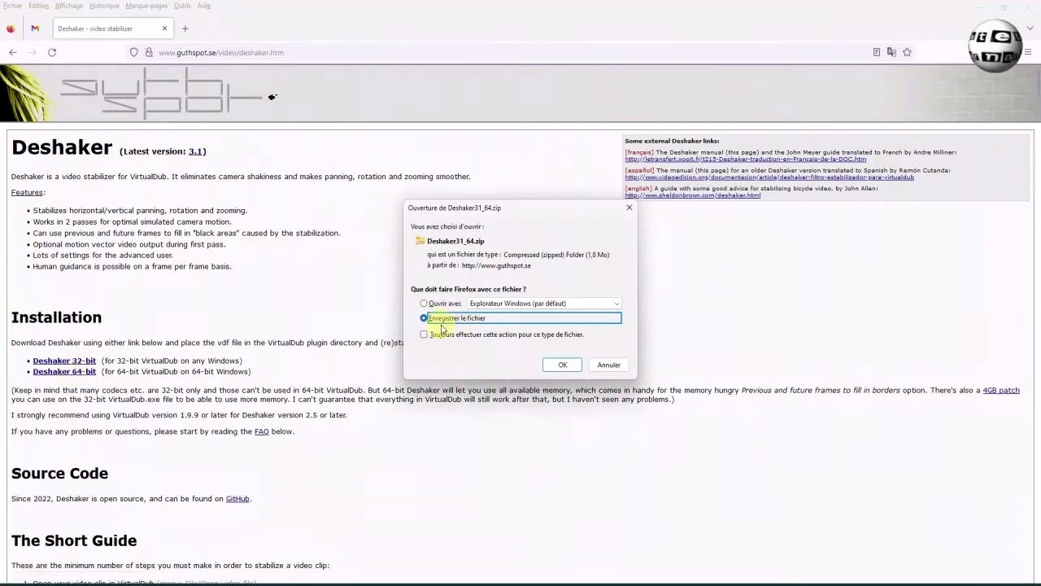
{"action": "left_click", "coordinate": [561, 364]}
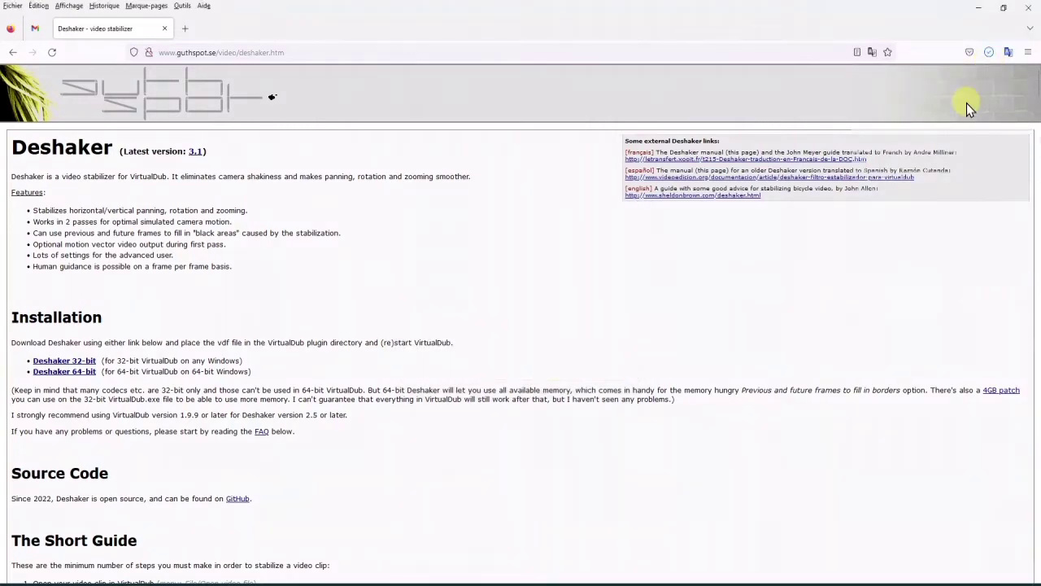
{"action": "left_click", "coordinate": [988, 52]}
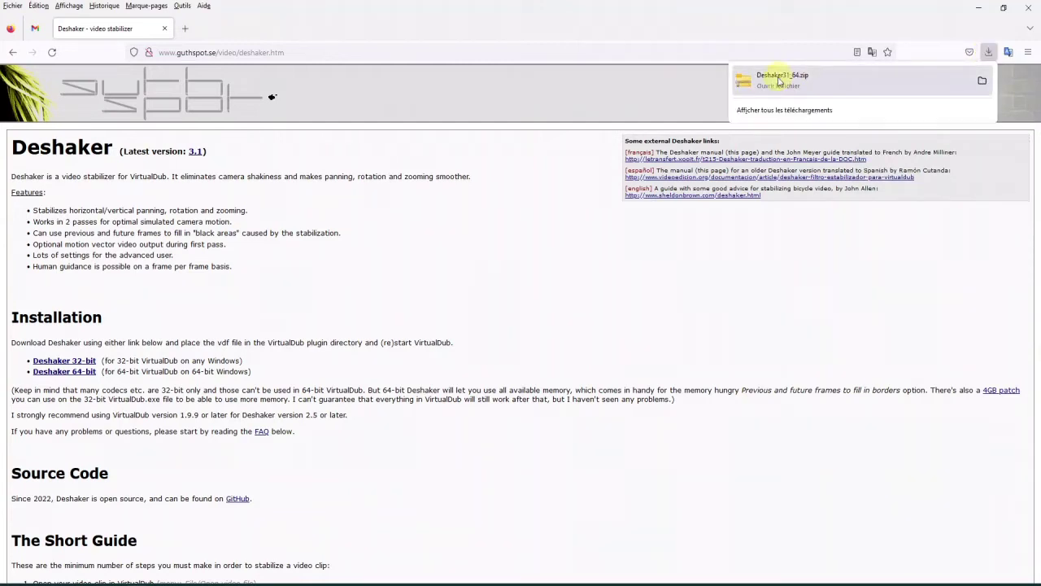
{"action": "left_click", "coordinate": [774, 82]}
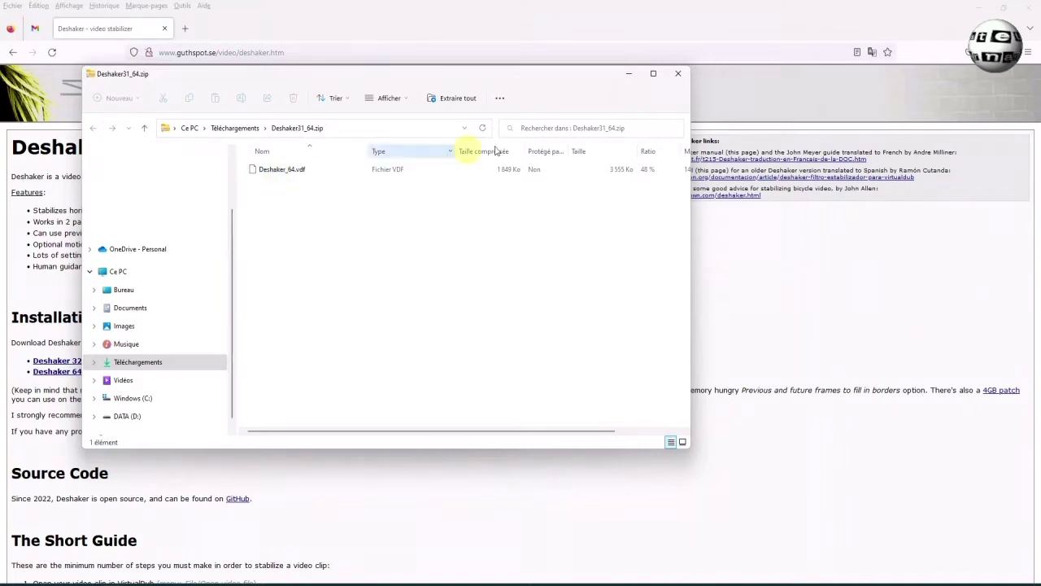
{"action": "left_click", "coordinate": [679, 77]}
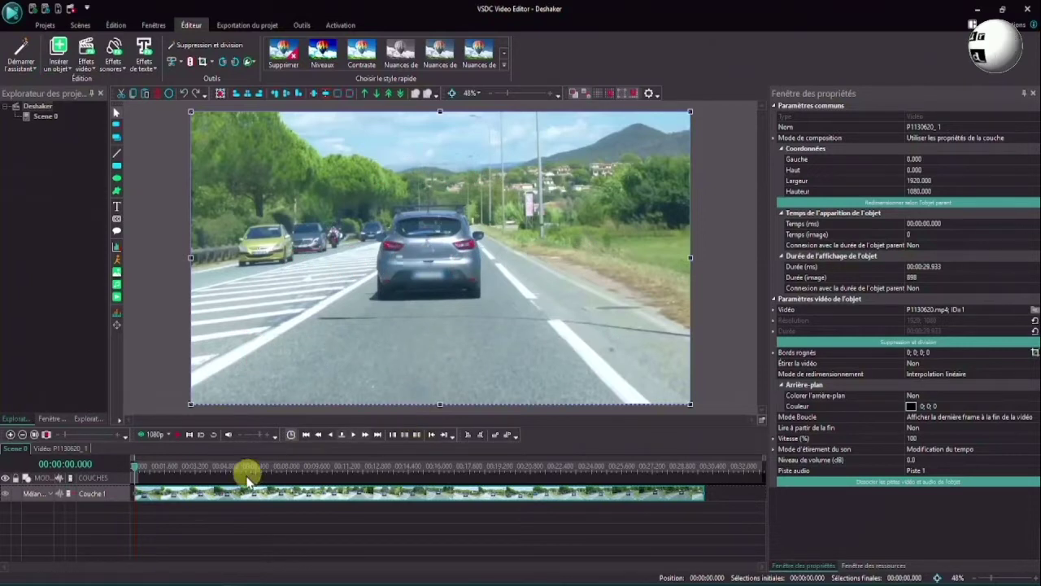
Step: In VSDC Video Editor, play the road clip to preview its camera shake, and stop the playback
{"action": "left_click", "coordinate": [175, 436]}
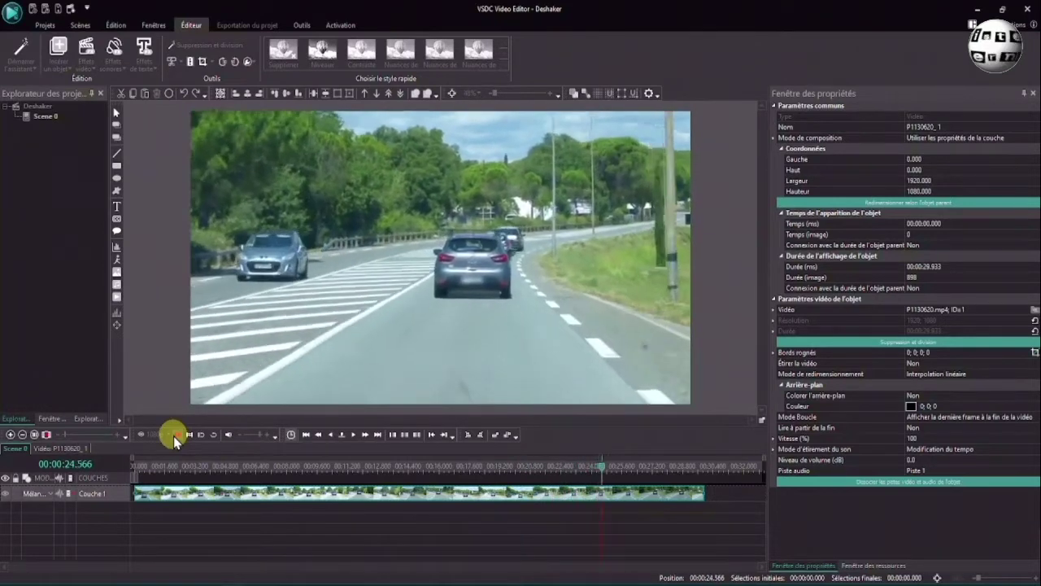
{"action": "left_click", "coordinate": [175, 436]}
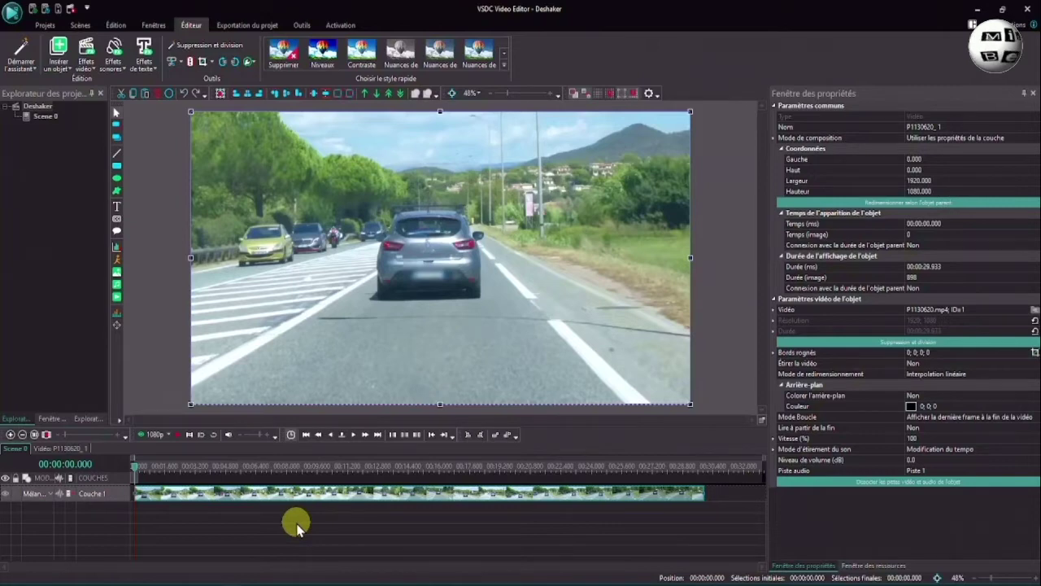
Step: Add a VirtualDub special effect to the road clip as a new layer lasting the parent's entire duration
{"action": "left_click", "coordinate": [85, 56]}
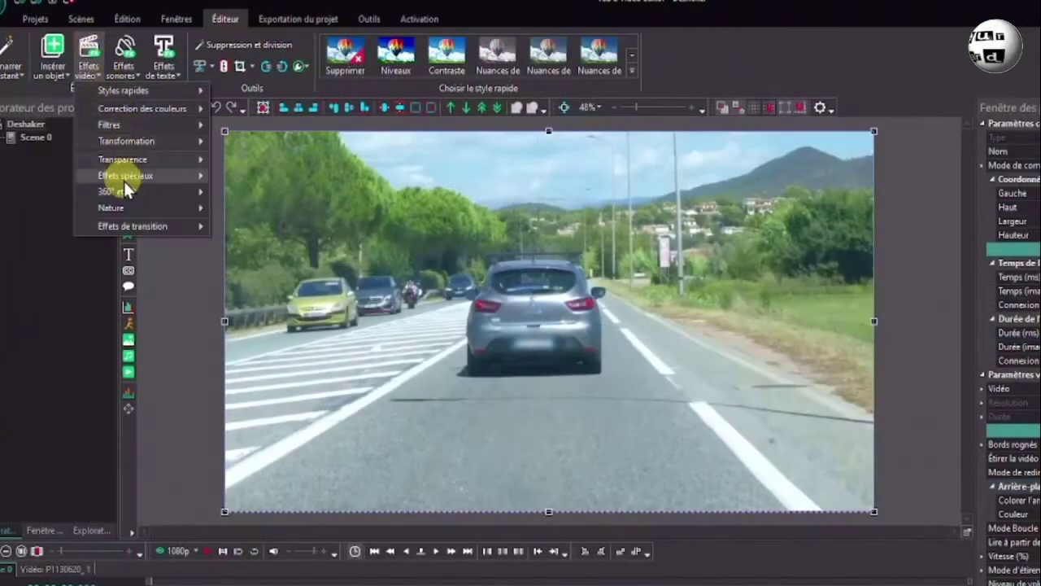
{"action": "mouse_move", "coordinate": [127, 174]}
{"action": "left_click", "coordinate": [253, 259]}
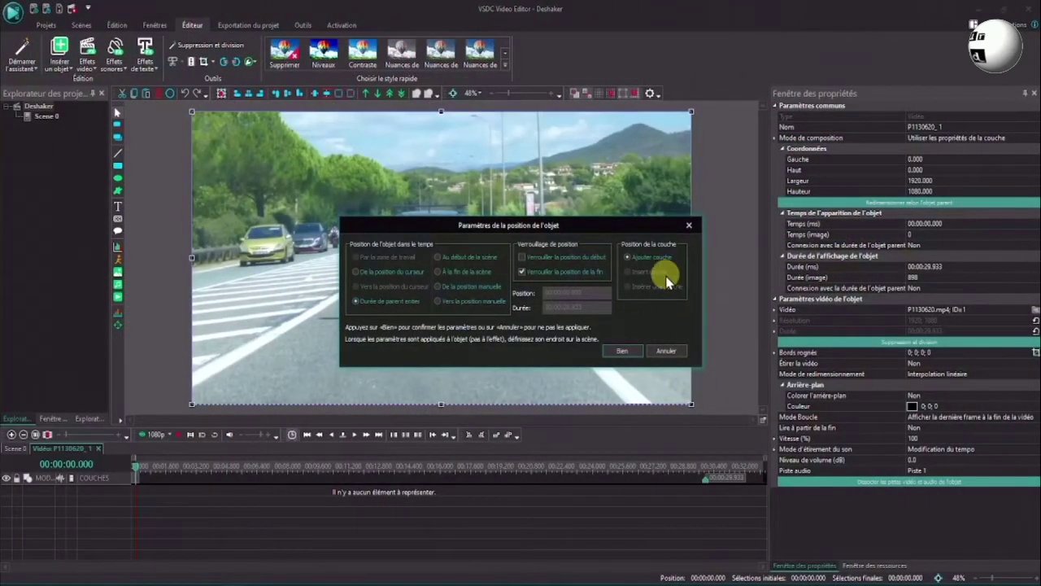
{"action": "left_click", "coordinate": [623, 351]}
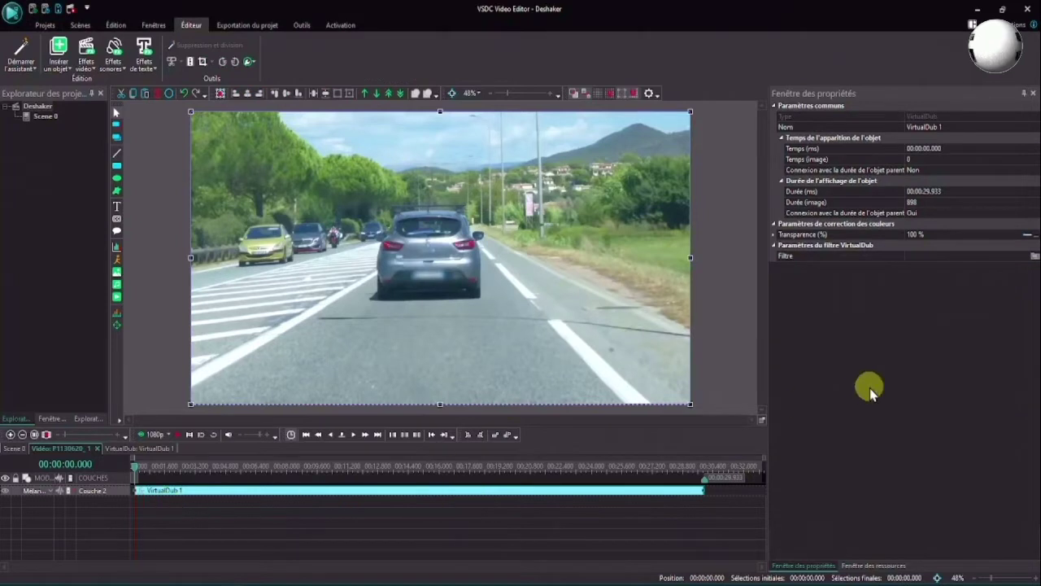
Step: Load Deshaker_64.vdf from the 2-Deshaker folder as the VirtualDub effect's filter
{"action": "left_click", "coordinate": [1015, 262]}
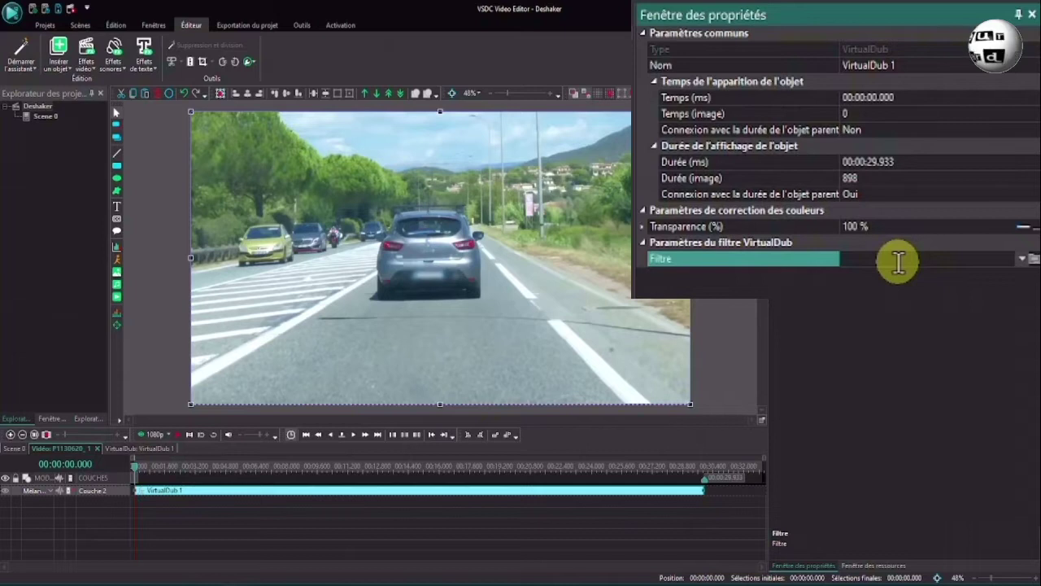
{"action": "left_click", "coordinate": [1032, 259]}
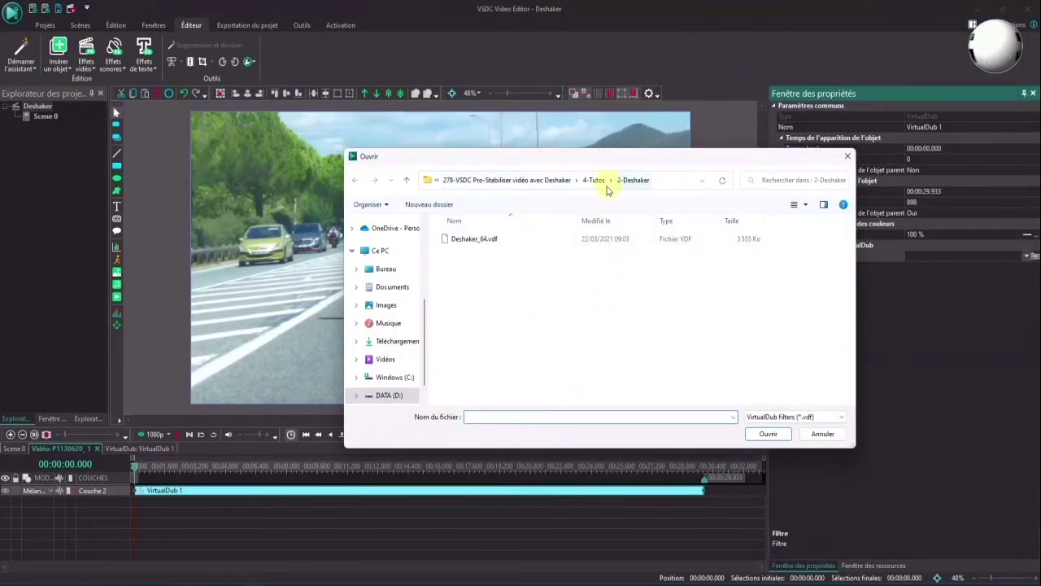
{"action": "left_click", "coordinate": [473, 240]}
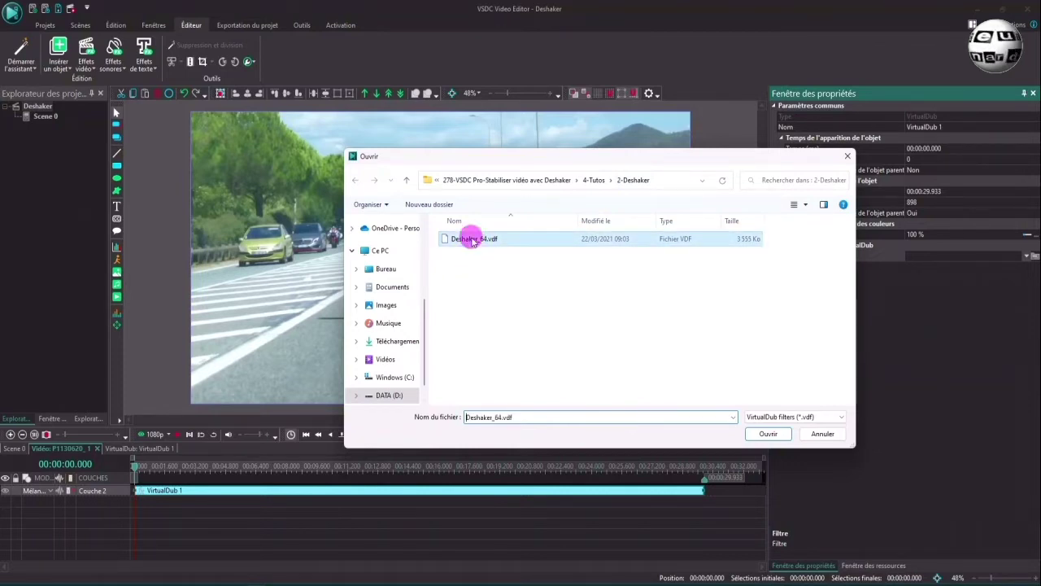
{"action": "left_click", "coordinate": [769, 434]}
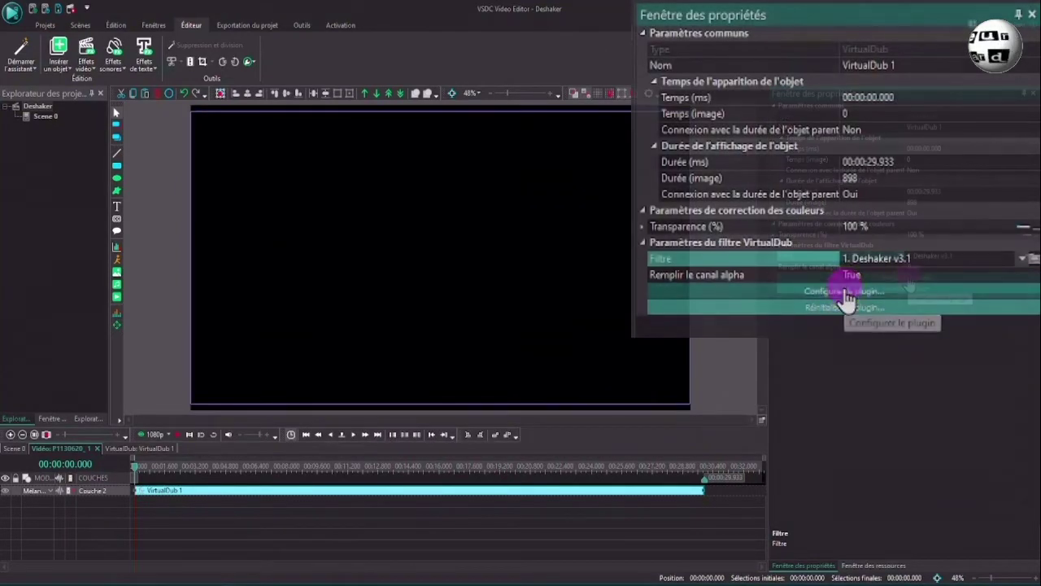
Step: Visit the Deshaker web page from the plugin's configuration and translate the page into French
{"action": "left_click", "coordinate": [906, 278]}
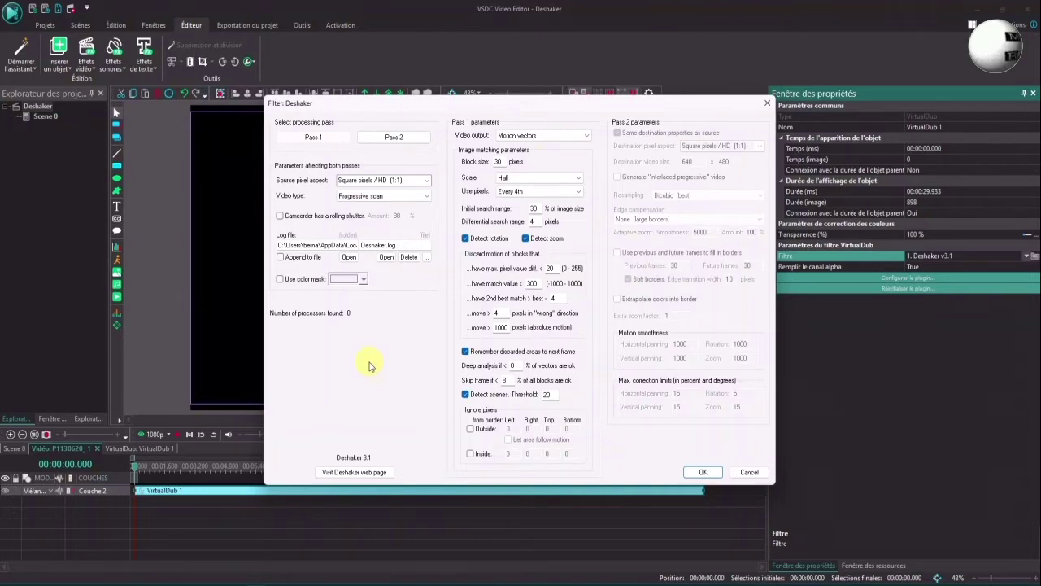
{"action": "left_click", "coordinate": [348, 474]}
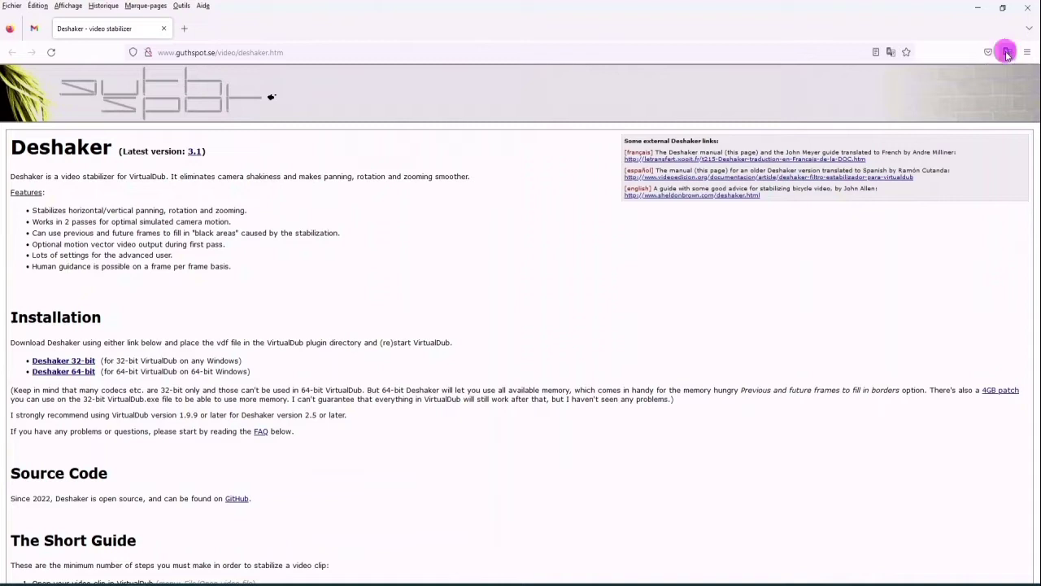
{"action": "left_click", "coordinate": [1007, 52]}
{"action": "left_click", "coordinate": [938, 109]}
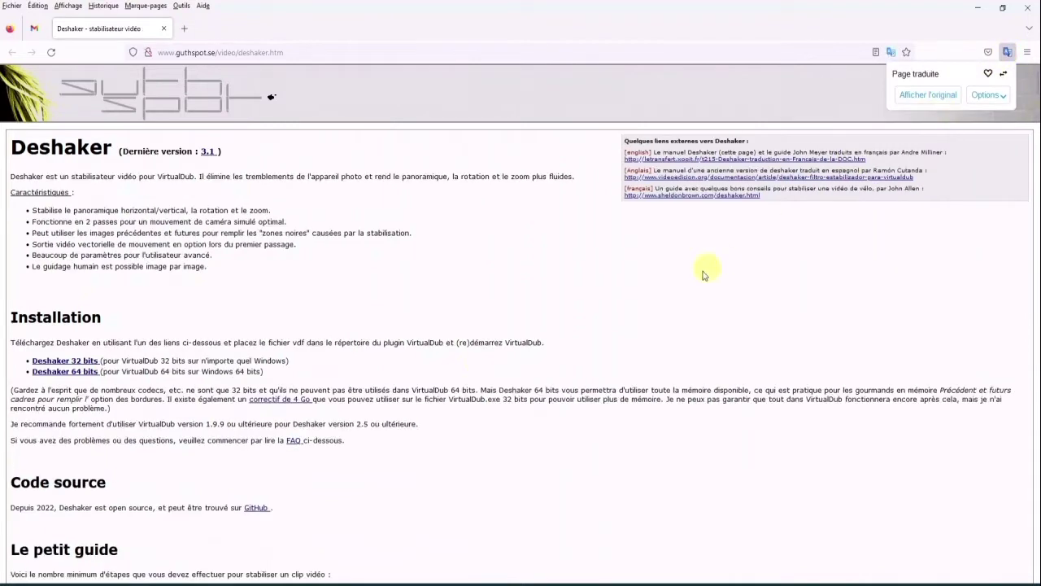
Step: Read through the translated Deshaker guide, from the installation notes to the detailed parameter descriptions
{"action": "scroll", "coordinate": [166, 326], "scroll_direction": "down", "scroll_amount": 5}
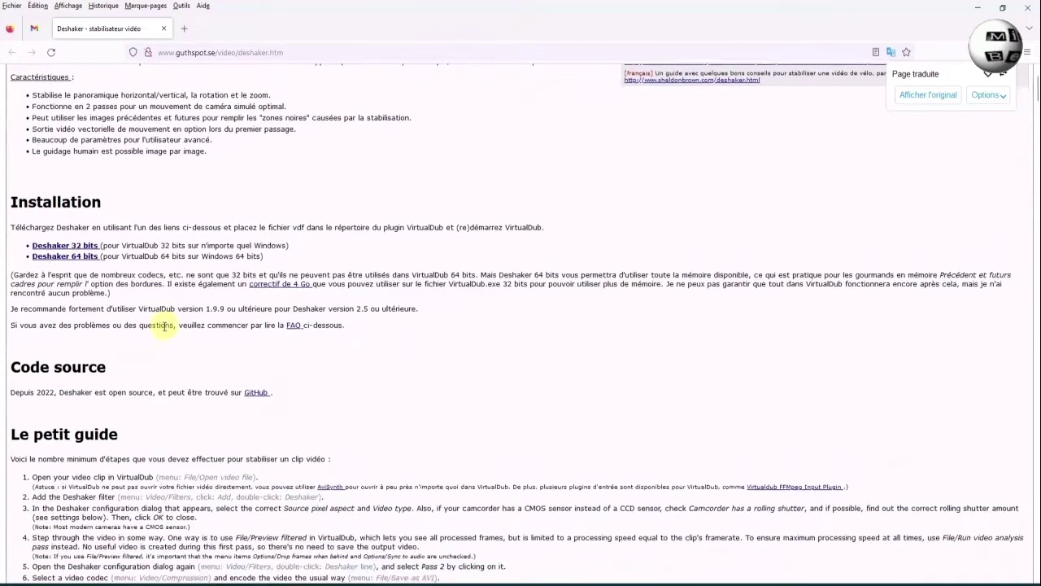
{"action": "scroll", "coordinate": [163, 331], "scroll_direction": "down", "scroll_amount": 3}
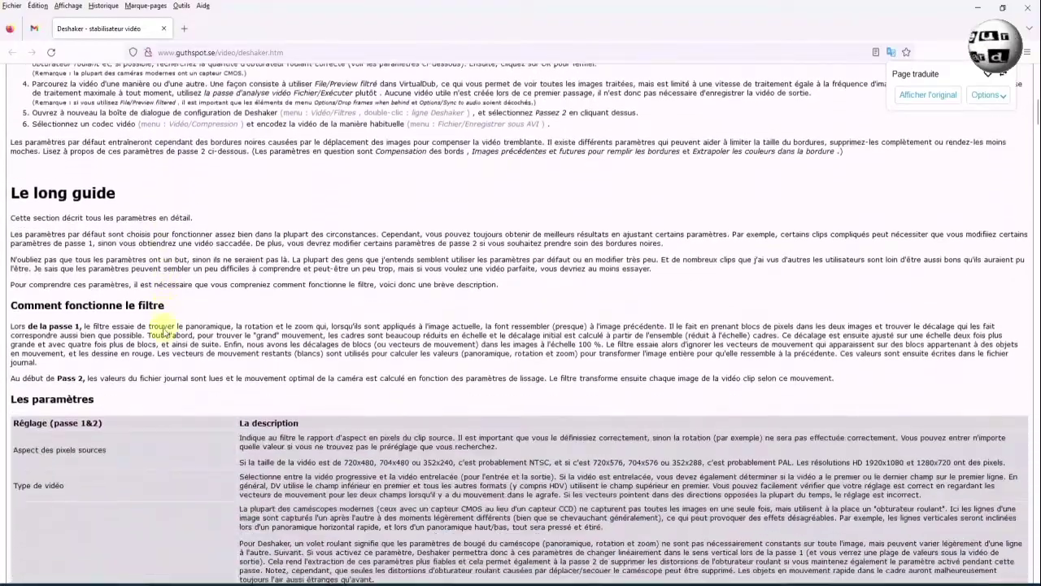
{"action": "scroll", "coordinate": [166, 330], "scroll_direction": "up", "scroll_amount": 3}
{"action": "scroll", "coordinate": [166, 330], "scroll_direction": "down", "scroll_amount": 3}
{"action": "scroll", "coordinate": [165, 329], "scroll_direction": "down", "scroll_amount": 5}
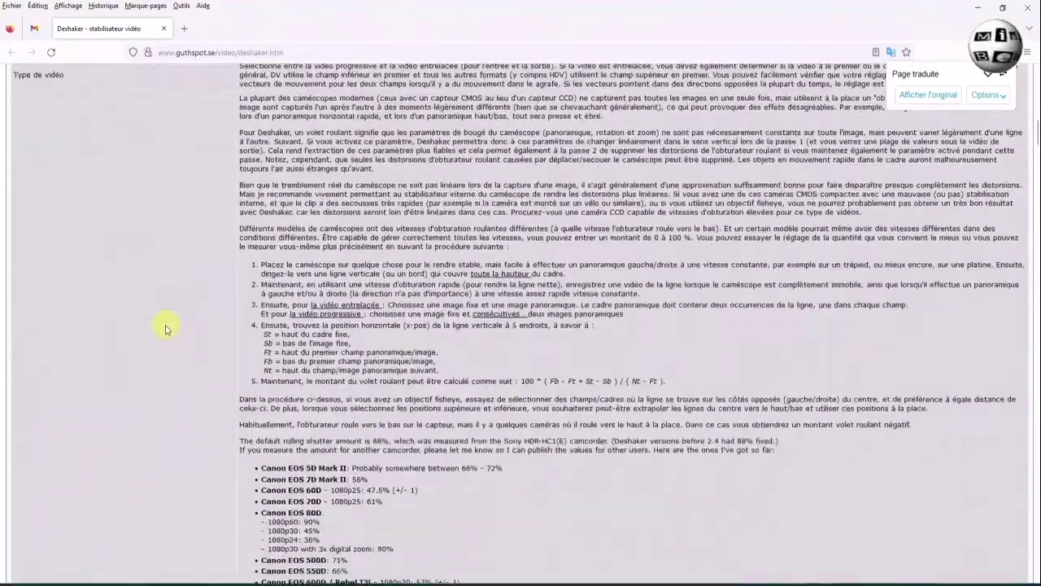
{"action": "scroll", "coordinate": [165, 328], "scroll_direction": "up", "scroll_amount": 1}
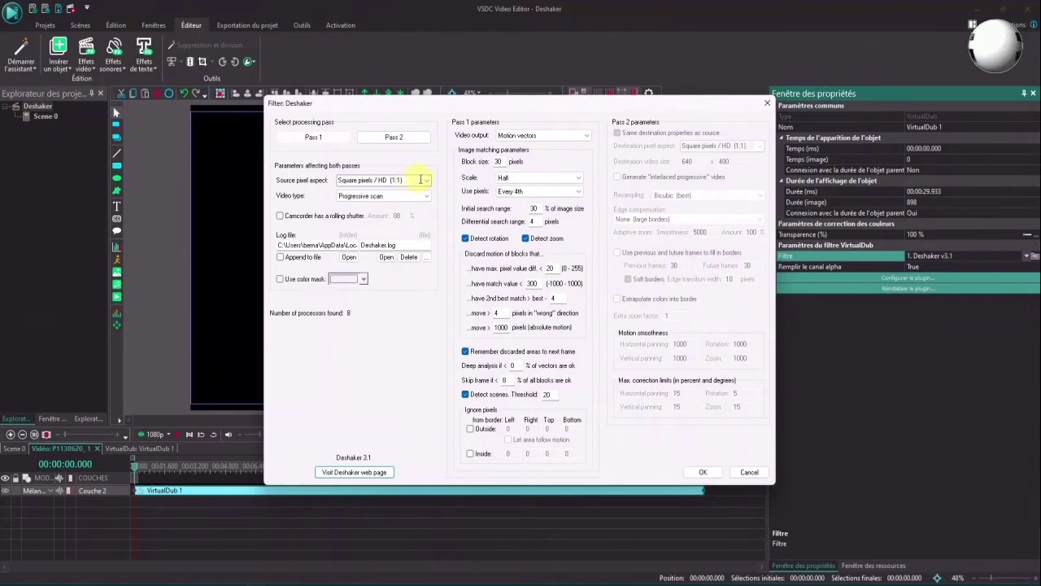
Step: Back in the Deshaker configuration, review the source pixel aspect and video type choices, keeping Square pixels / HD (1:1) and Progressive scan
{"action": "left_click", "coordinate": [426, 181]}
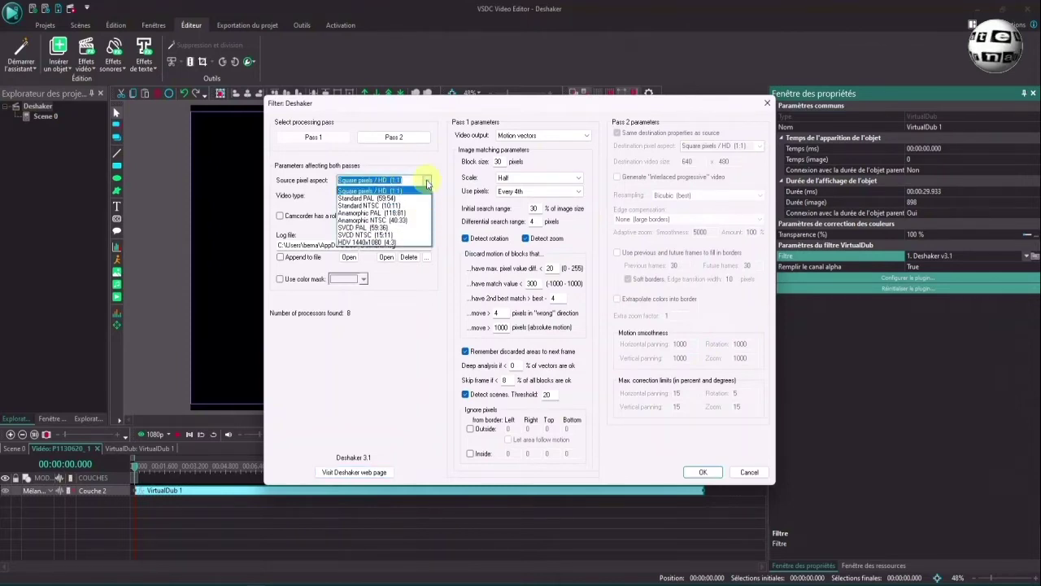
{"action": "left_click", "coordinate": [427, 182]}
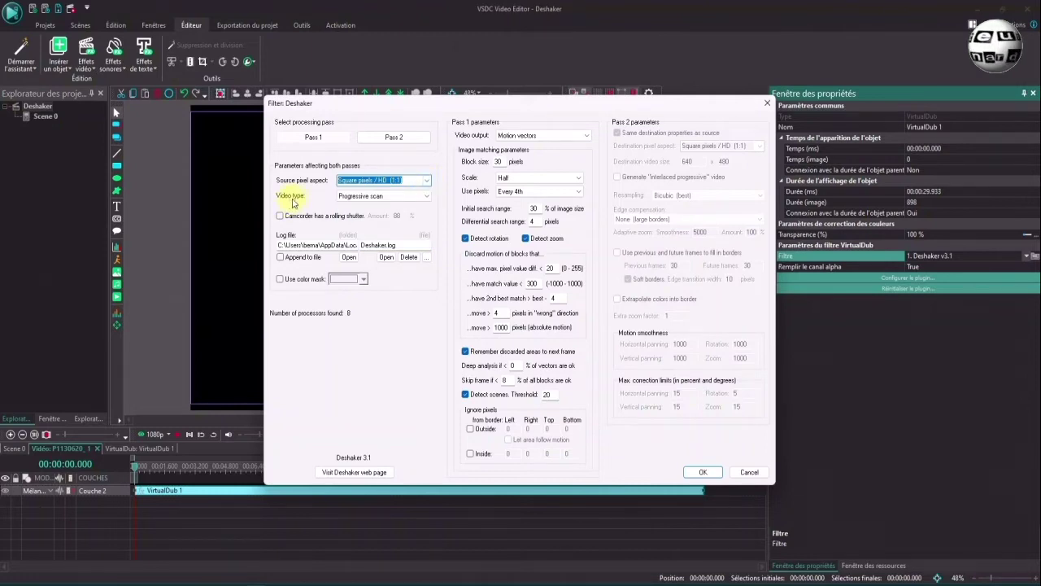
{"action": "left_click", "coordinate": [424, 196]}
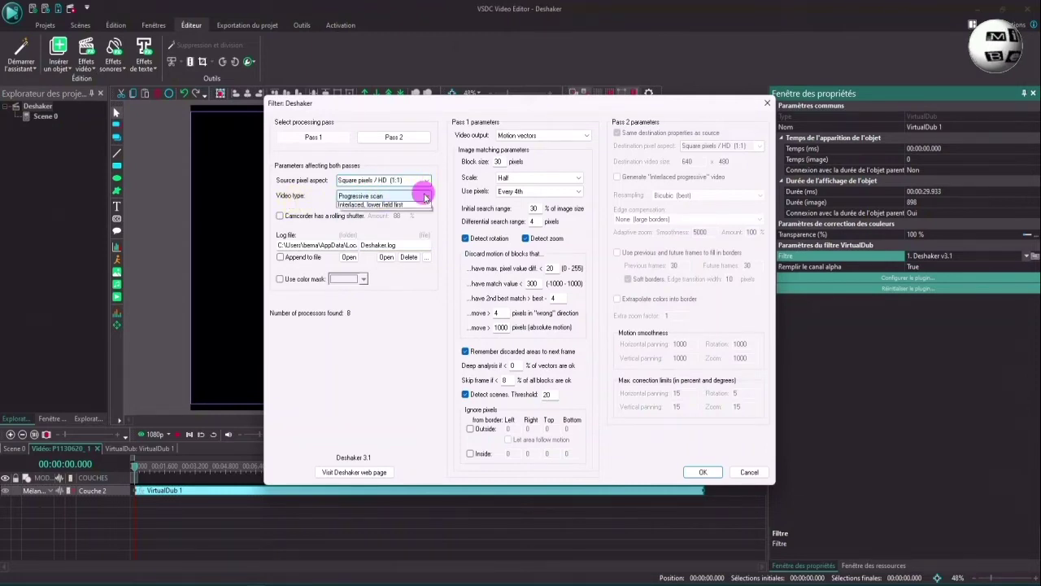
{"action": "left_click", "coordinate": [424, 198]}
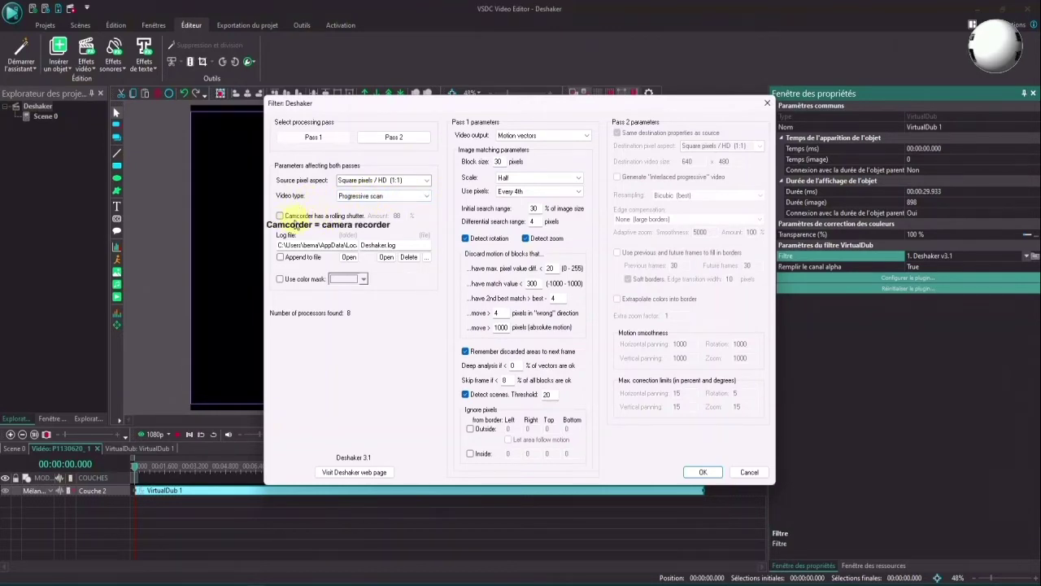
Step: Try the camcorder rolling shutter option, consult the per-camera percentages on the Deshaker web page, and switch the option off again
{"action": "left_click", "coordinate": [280, 217]}
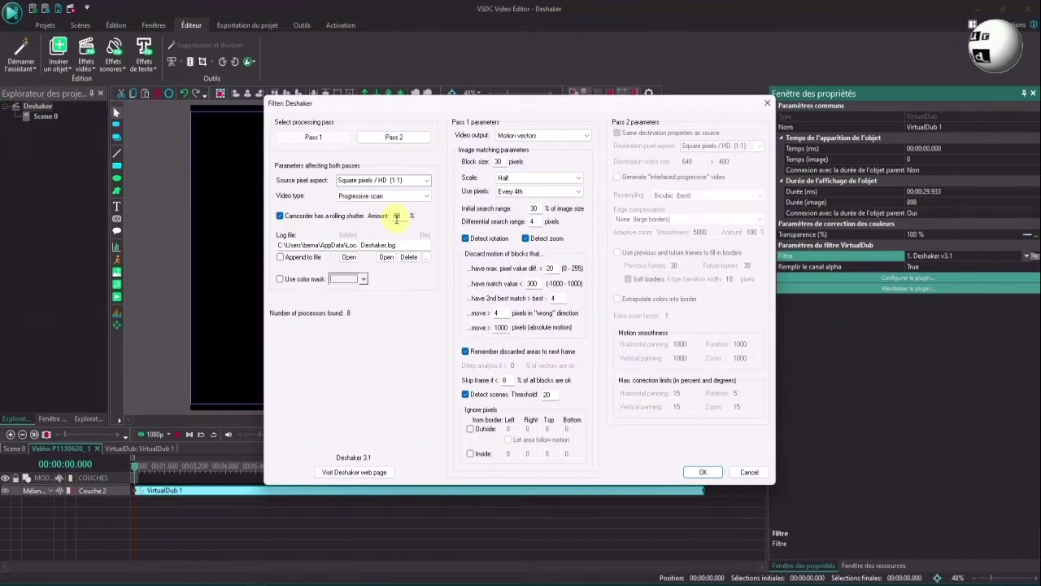
{"action": "left_click", "coordinate": [140, 583]}
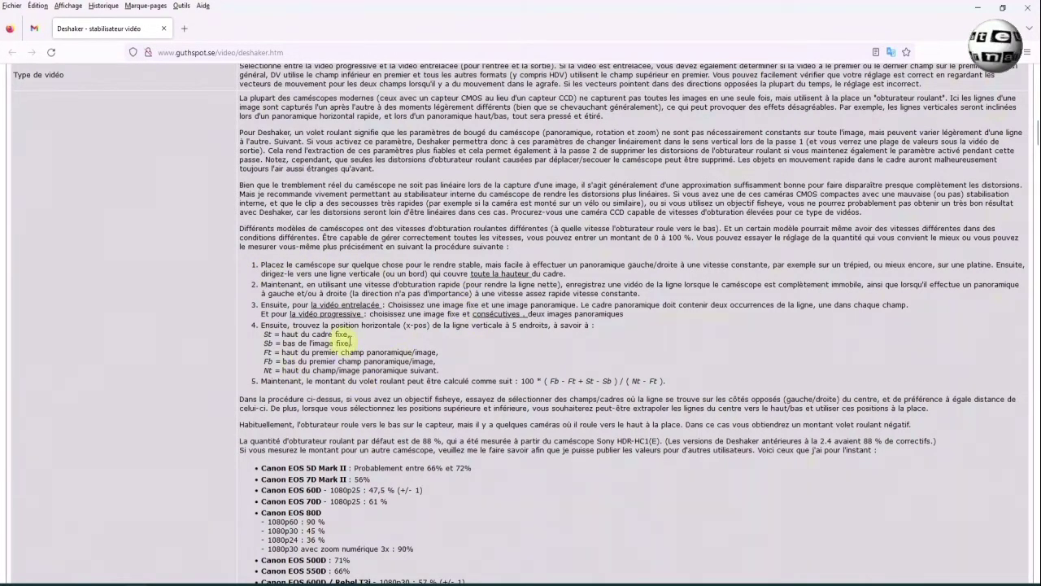
{"action": "scroll", "coordinate": [350, 340], "scroll_direction": "down", "scroll_amount": 5}
{"action": "scroll", "coordinate": [363, 335], "scroll_direction": "down", "scroll_amount": 10}
{"action": "scroll", "coordinate": [363, 336], "scroll_direction": "down", "scroll_amount": 10}
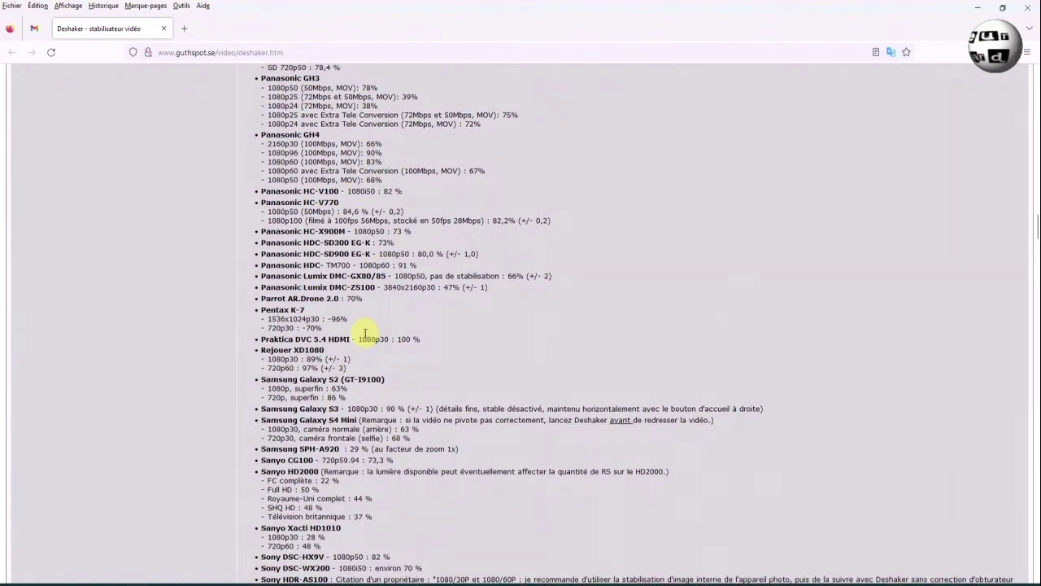
{"action": "scroll", "coordinate": [365, 334], "scroll_direction": "up", "scroll_amount": 3}
{"action": "scroll", "coordinate": [363, 333], "scroll_direction": "up", "scroll_amount": 2}
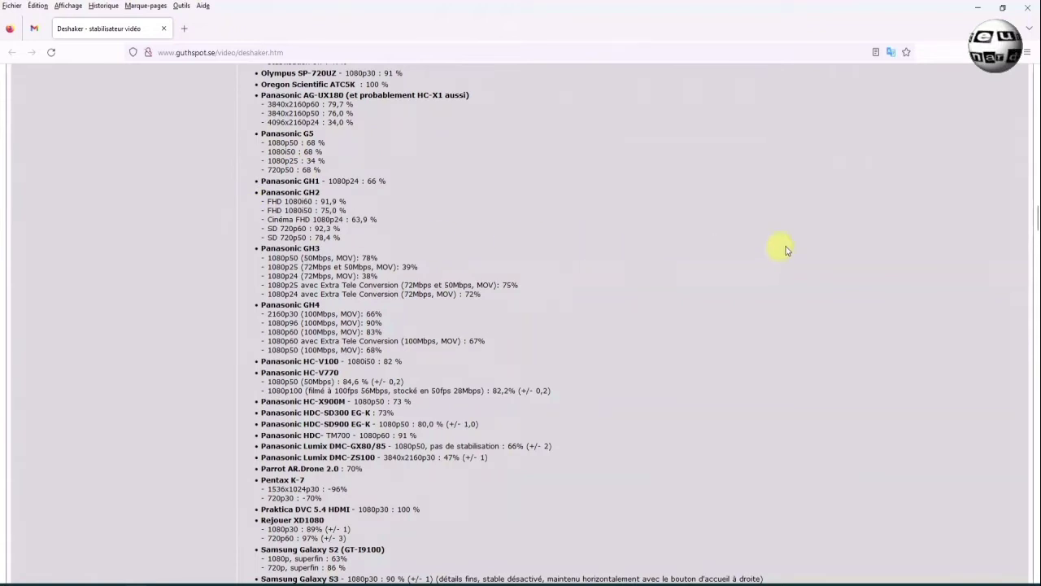
{"action": "left_click", "coordinate": [979, 8]}
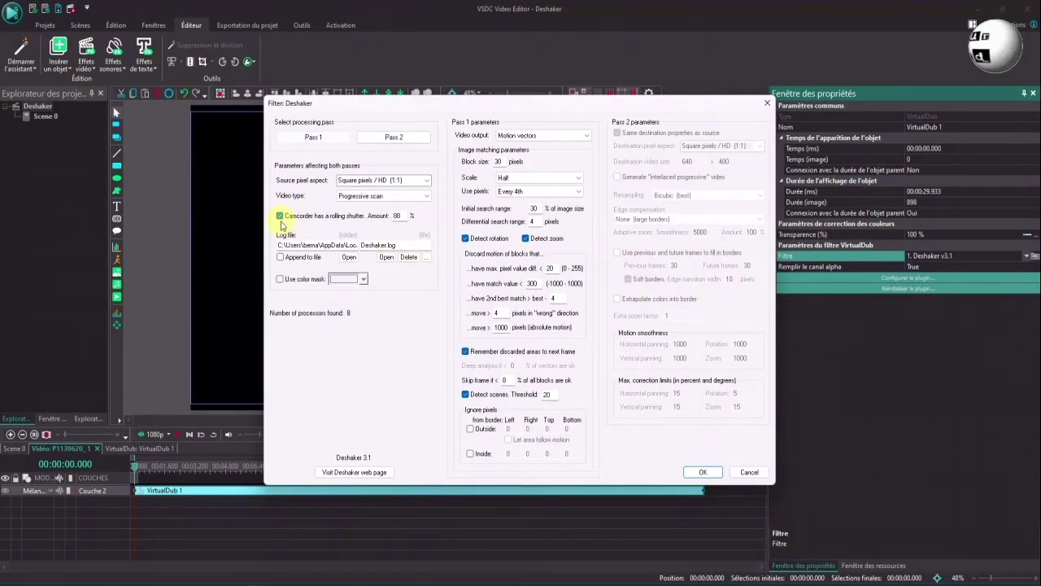
{"action": "left_click", "coordinate": [280, 217]}
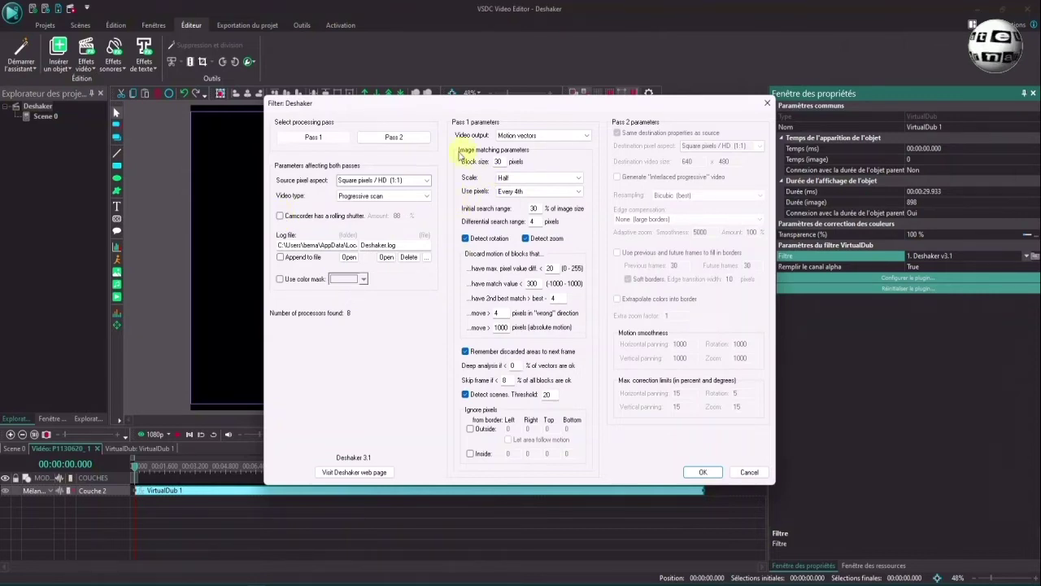
Step: Select Pass 1 processing in Deshaker and review the Scale and Use pixels choices, keeping Half and Every 4th
{"action": "left_click", "coordinate": [319, 141]}
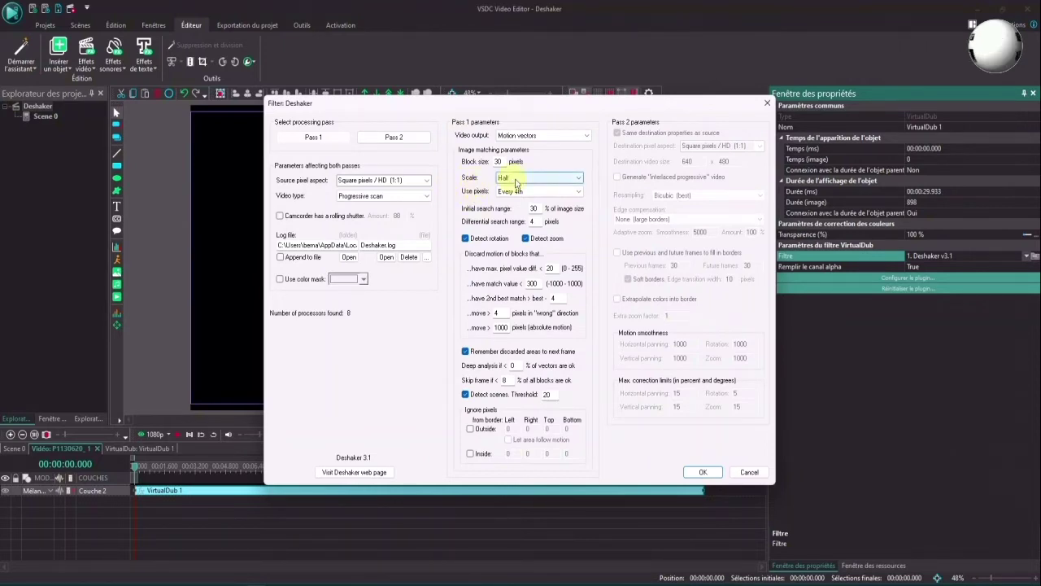
{"action": "left_click", "coordinate": [578, 179]}
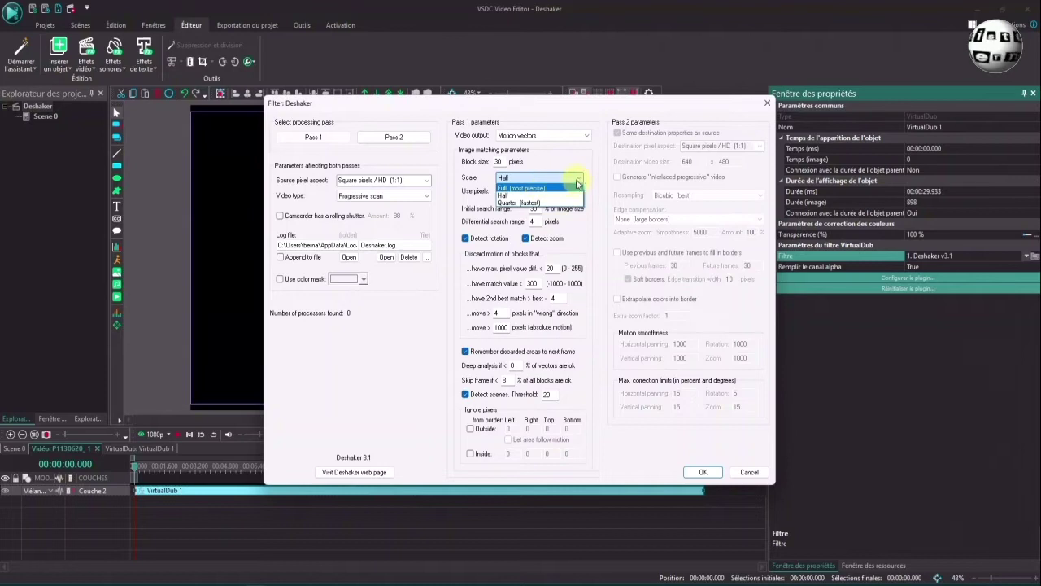
{"action": "left_click", "coordinate": [576, 181]}
{"action": "left_click", "coordinate": [578, 191]}
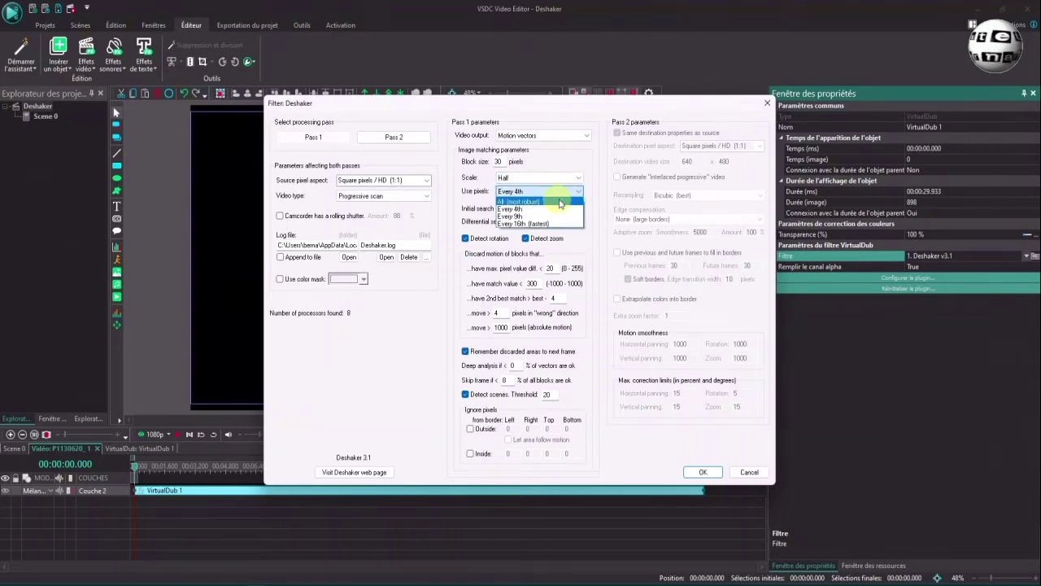
{"action": "left_click", "coordinate": [590, 226]}
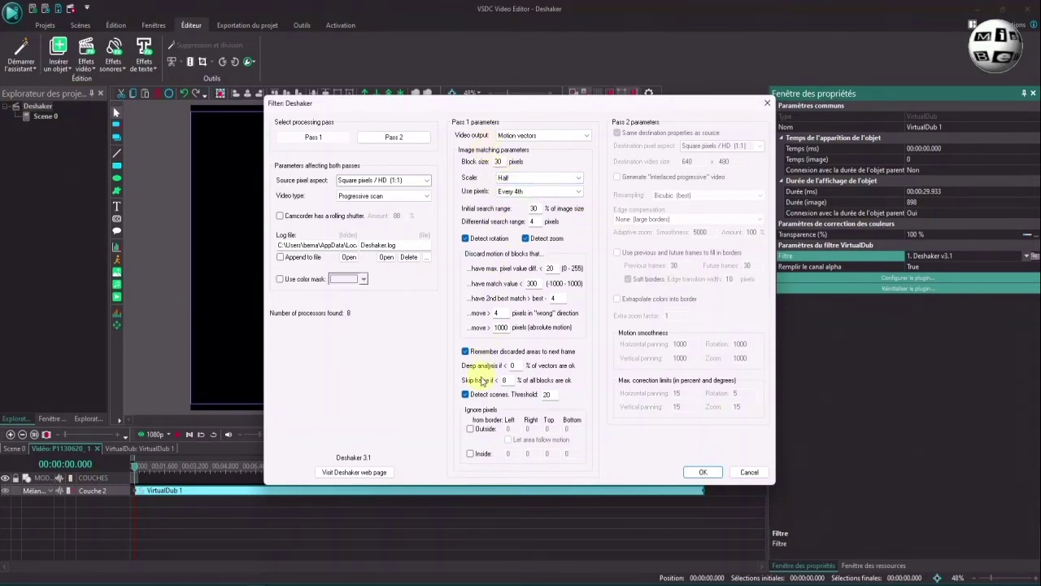
Step: Accept the Pass 1 settings, play the whole clip so its motion is analysed, and return the cursor to the start
{"action": "left_click", "coordinate": [704, 472]}
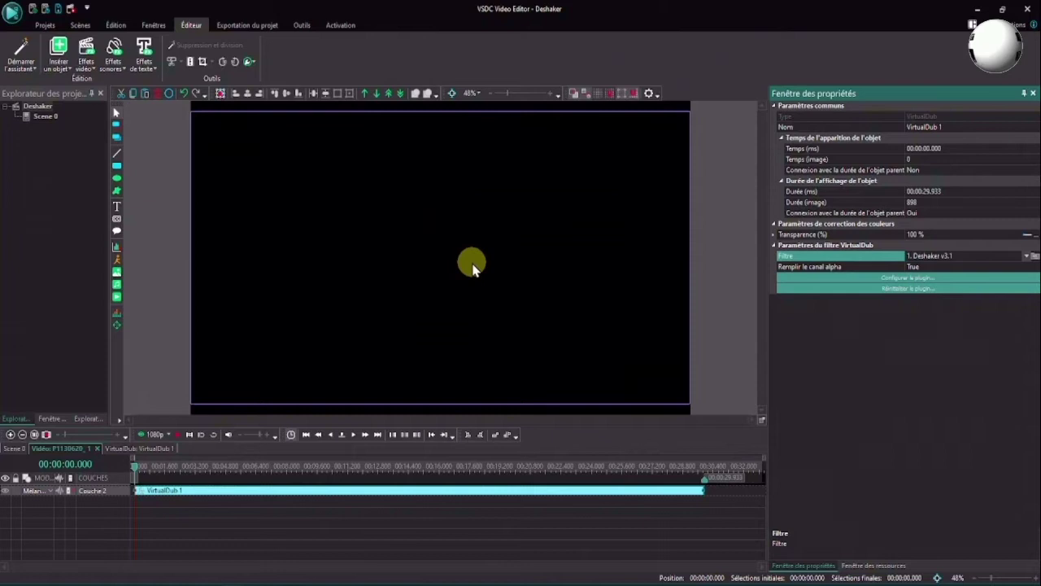
{"action": "left_click", "coordinate": [174, 434]}
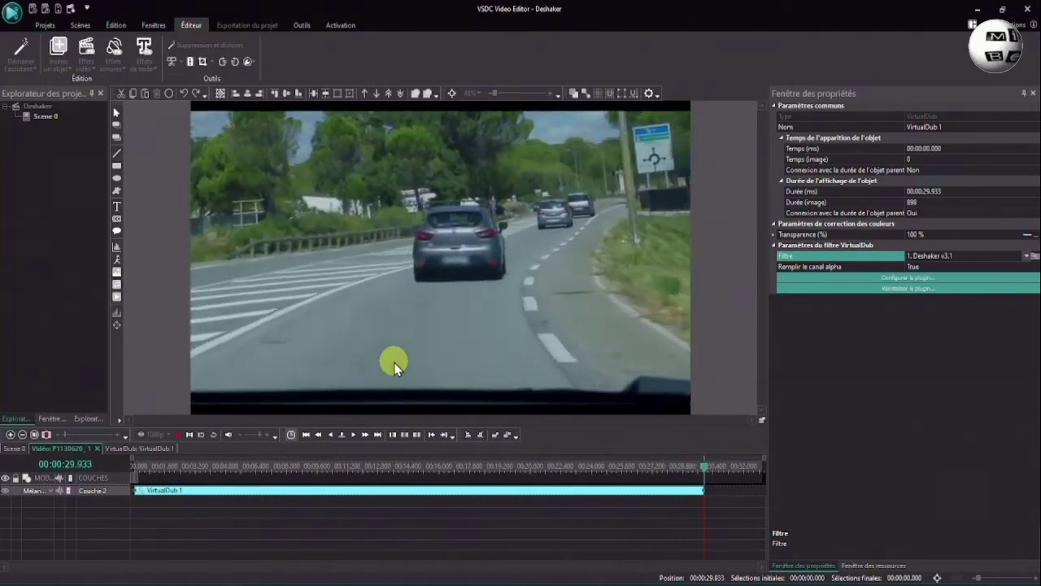
{"action": "left_click", "coordinate": [308, 433]}
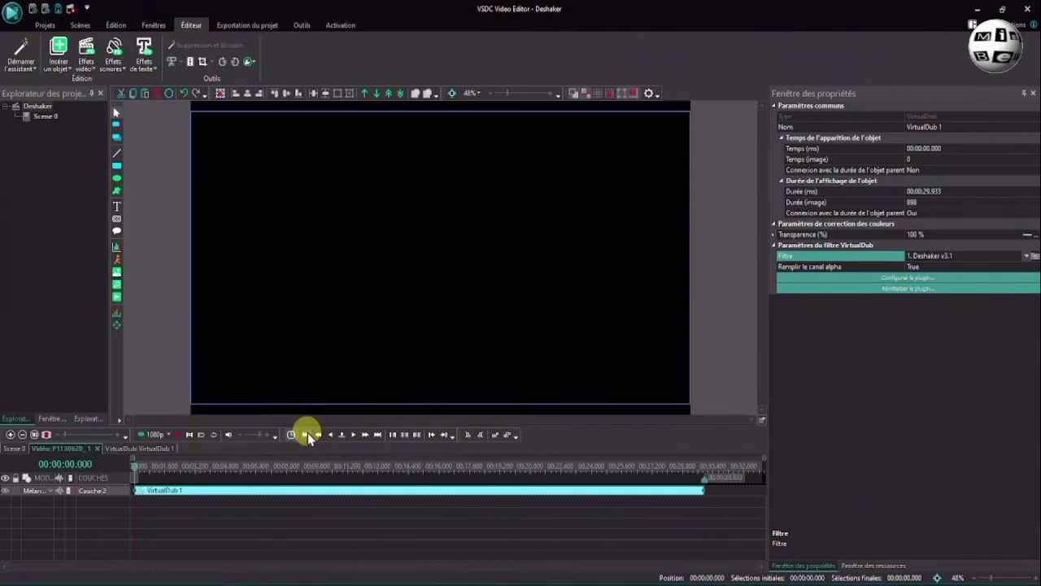
Step: Switch the Deshaker configuration to Pass 2, play the clip through to its end, and return the cursor to the start
{"action": "left_click", "coordinate": [926, 279]}
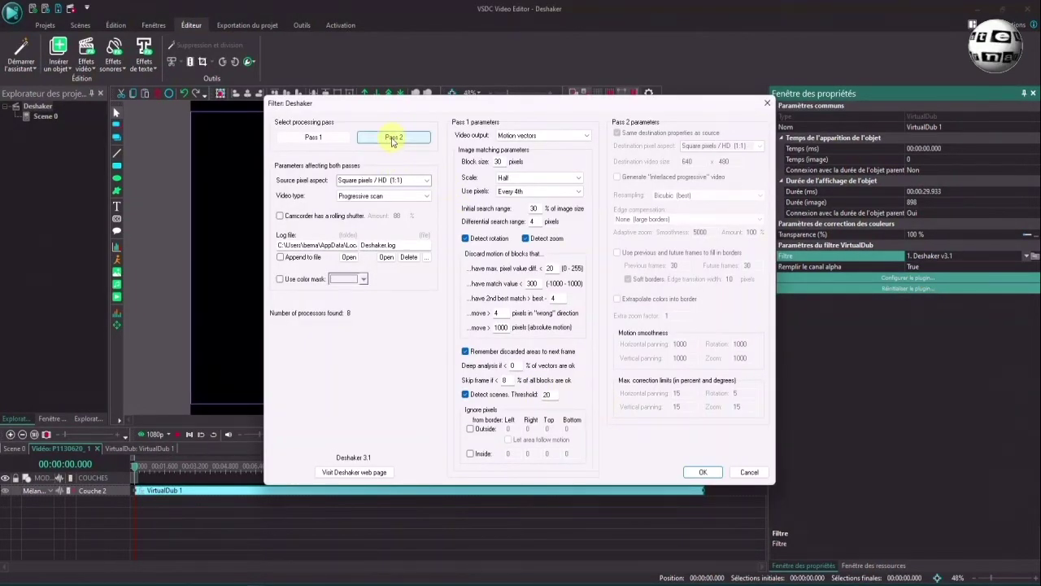
{"action": "left_click", "coordinate": [392, 138]}
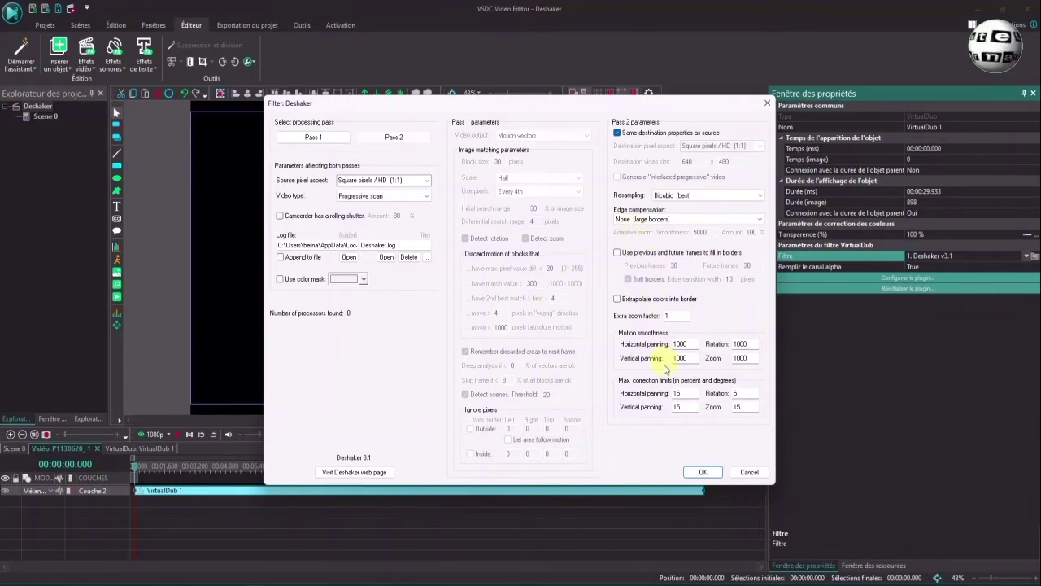
{"action": "left_click", "coordinate": [699, 473]}
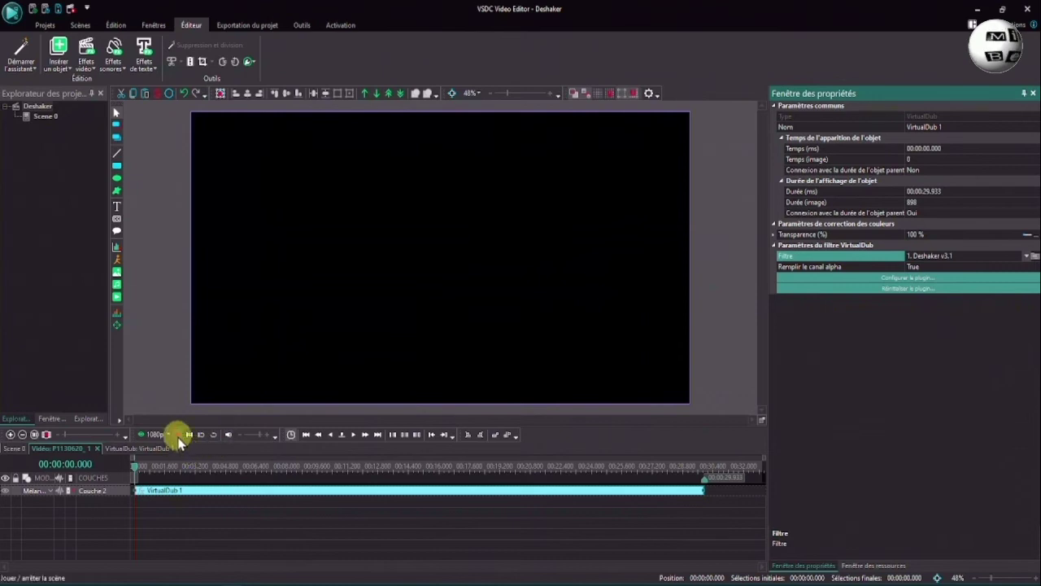
{"action": "left_click", "coordinate": [186, 436]}
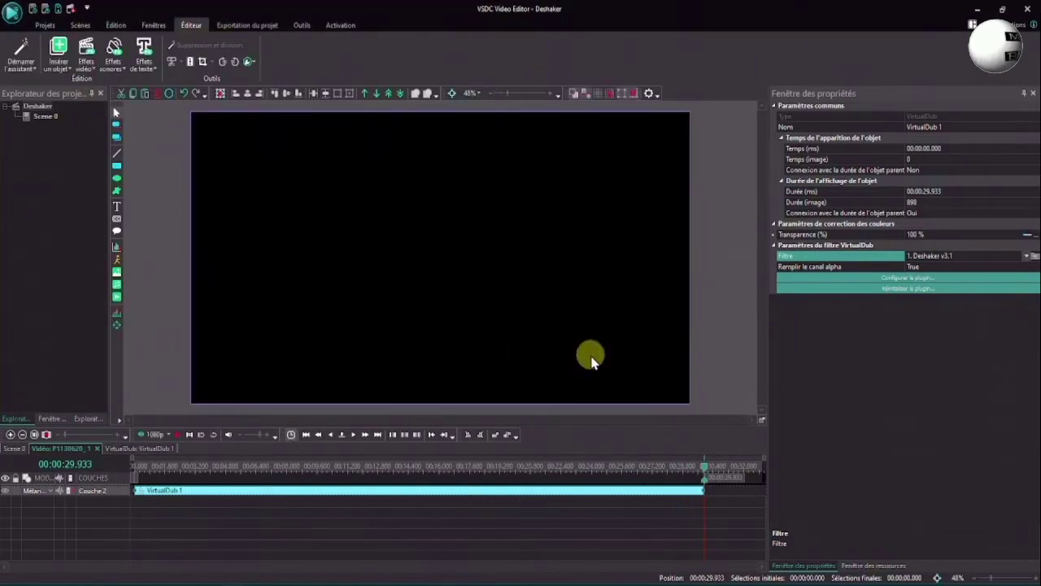
{"action": "left_click", "coordinate": [306, 435]}
Step: Set Deshaker's edge compensation to Adaptive zoom average + fixed zoom (no borders) and play the clip with it
{"action": "left_click", "coordinate": [900, 270]}
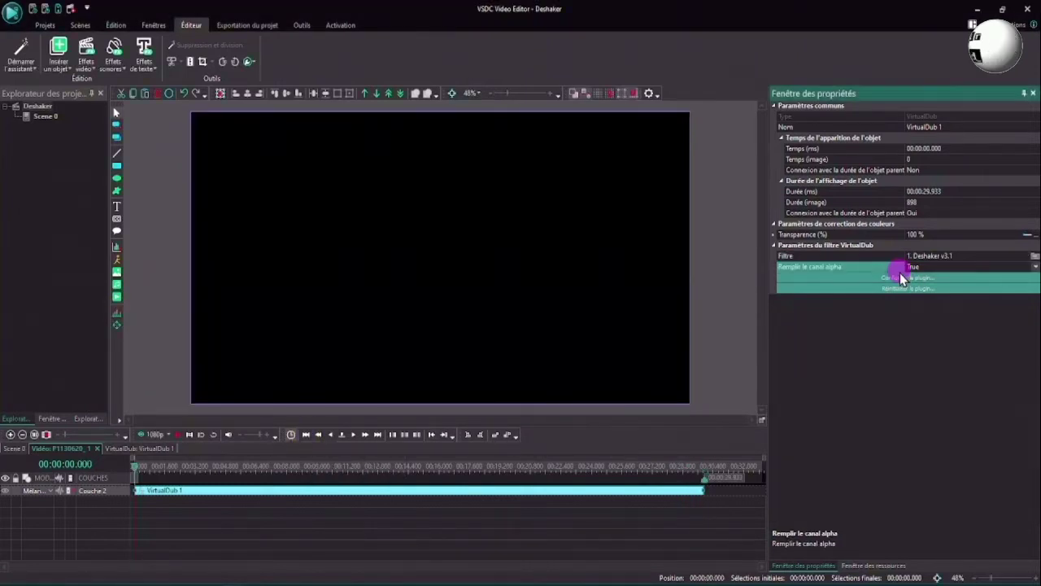
{"action": "left_click", "coordinate": [901, 278]}
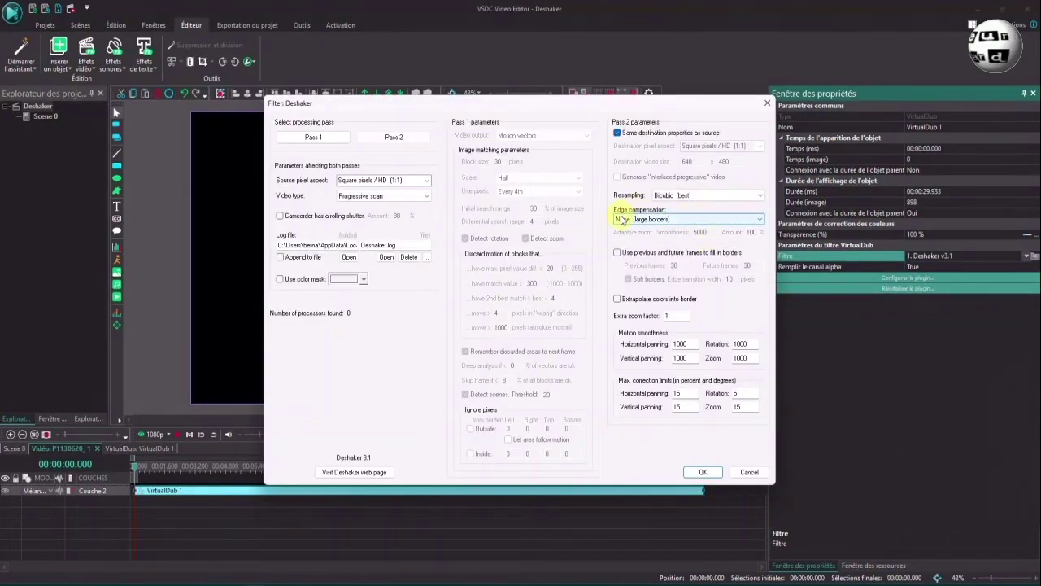
{"action": "left_click", "coordinate": [761, 224]}
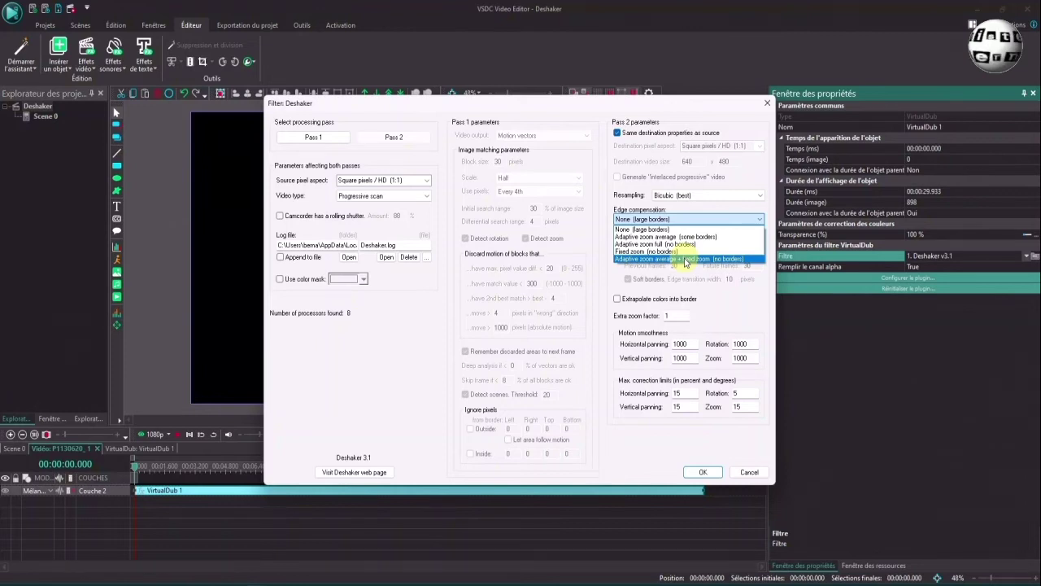
{"action": "left_click", "coordinate": [685, 259]}
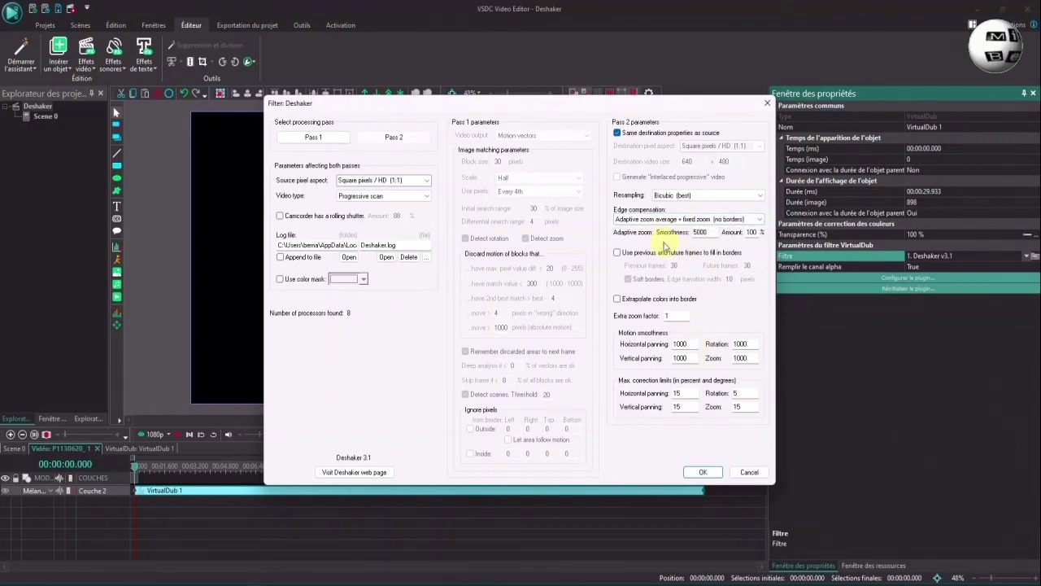
{"action": "left_click", "coordinate": [700, 472]}
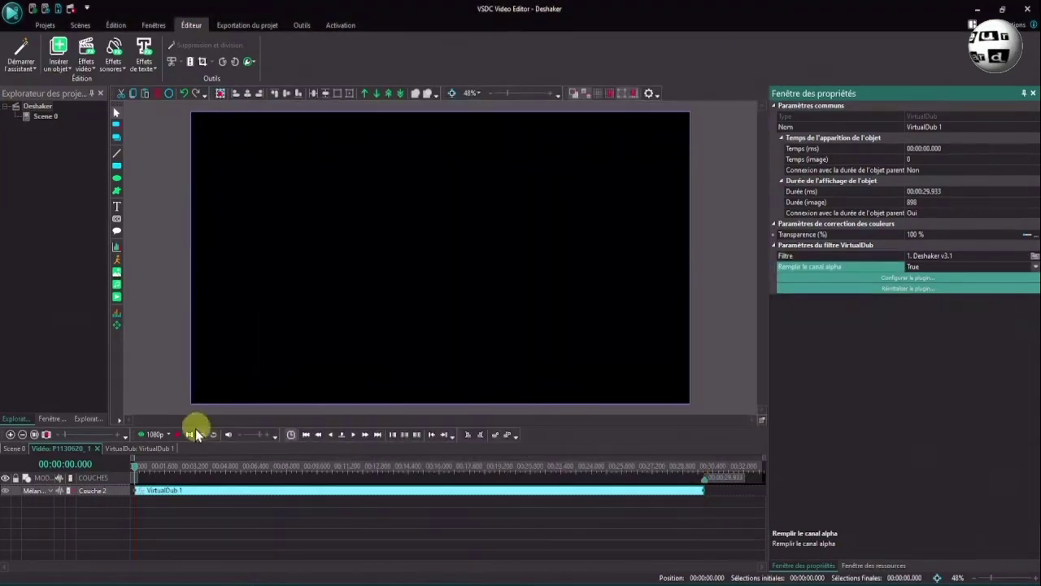
{"action": "left_click", "coordinate": [175, 436]}
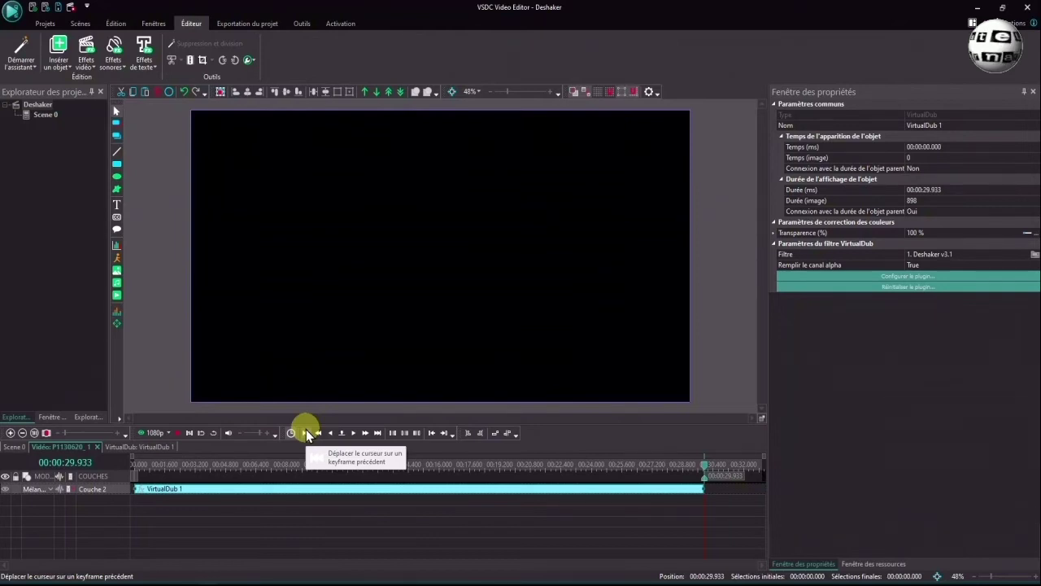
Step: Go to the project export settings, compare the PC and Internet targets, and keep Internet with the MP4 format
{"action": "left_click", "coordinate": [271, 25]}
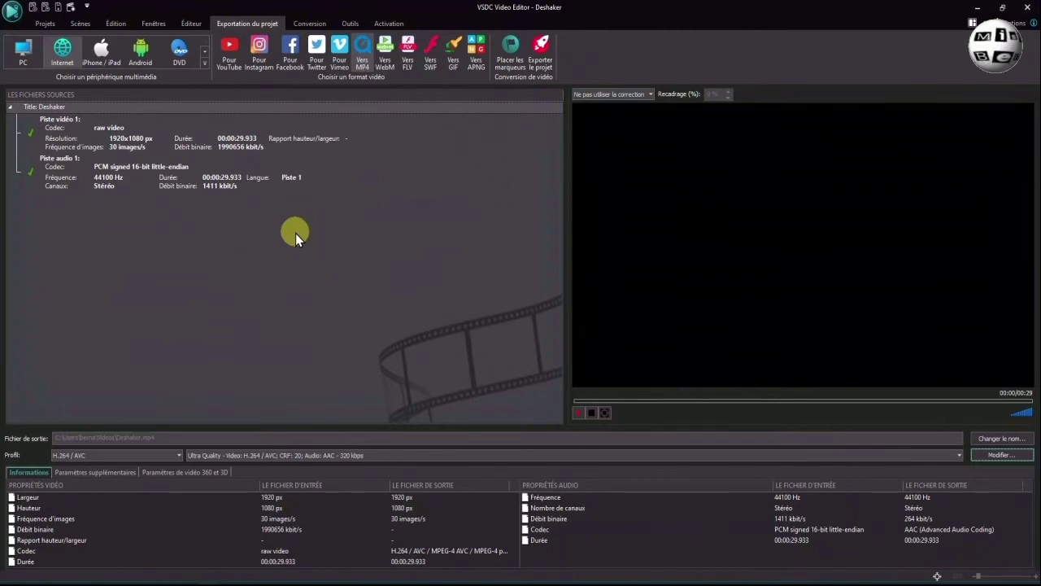
{"action": "left_click", "coordinate": [25, 51]}
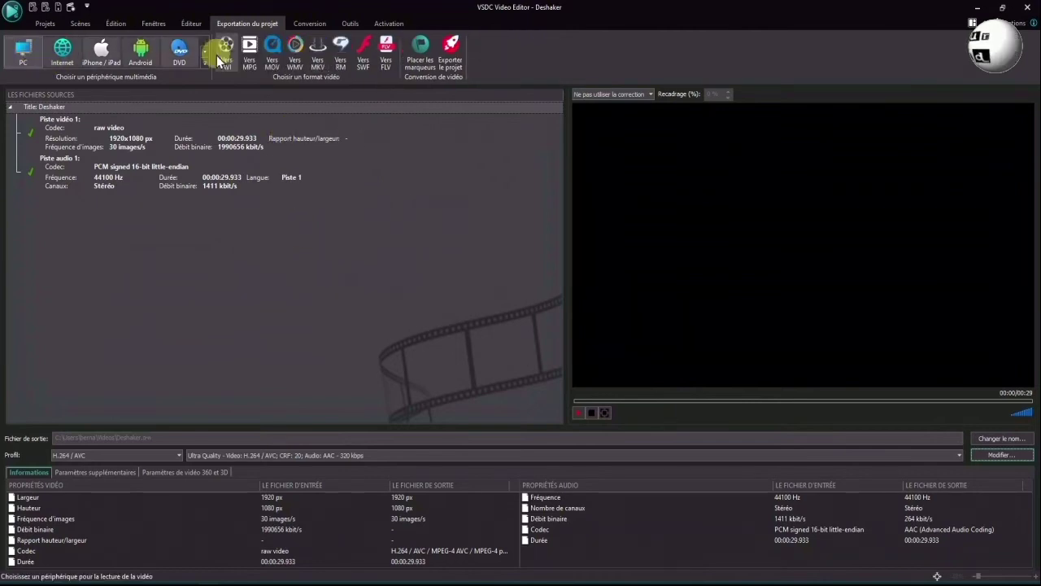
{"action": "left_click", "coordinate": [65, 55]}
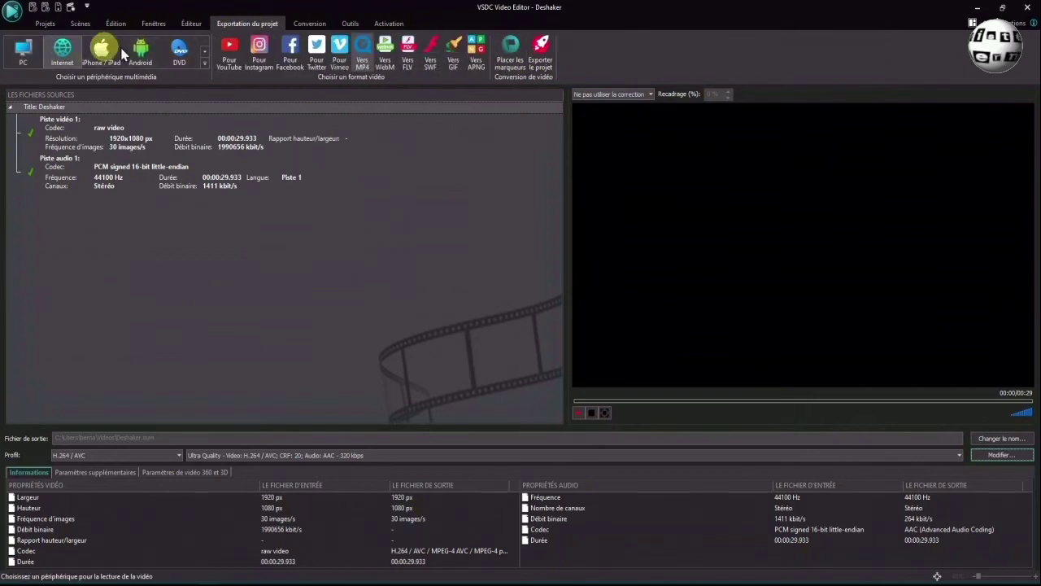
Step: Review the video and audio settings of the Ultra Quality H.264 / AVC export profile, and close the profile editor without applying changes
{"action": "left_click", "coordinate": [999, 454]}
{"action": "mouse_move", "coordinate": [692, 167]}
{"action": "left_mouse_down"}
{"action": "mouse_move", "coordinate": [692, 180]}
{"action": "mouse_move", "coordinate": [692, 161]}
{"action": "left_mouse_up"}
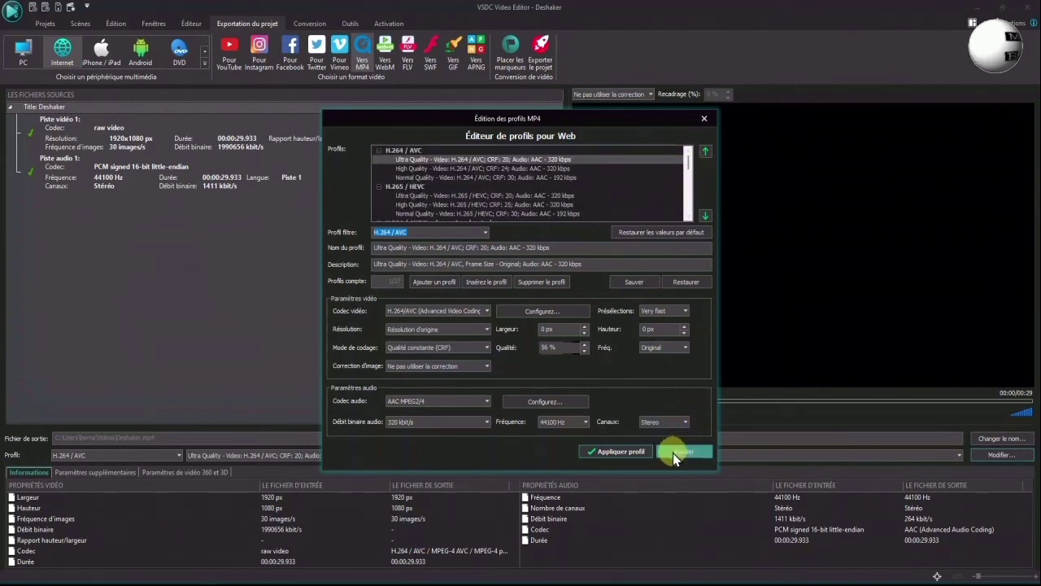
{"action": "left_click", "coordinate": [673, 452]}
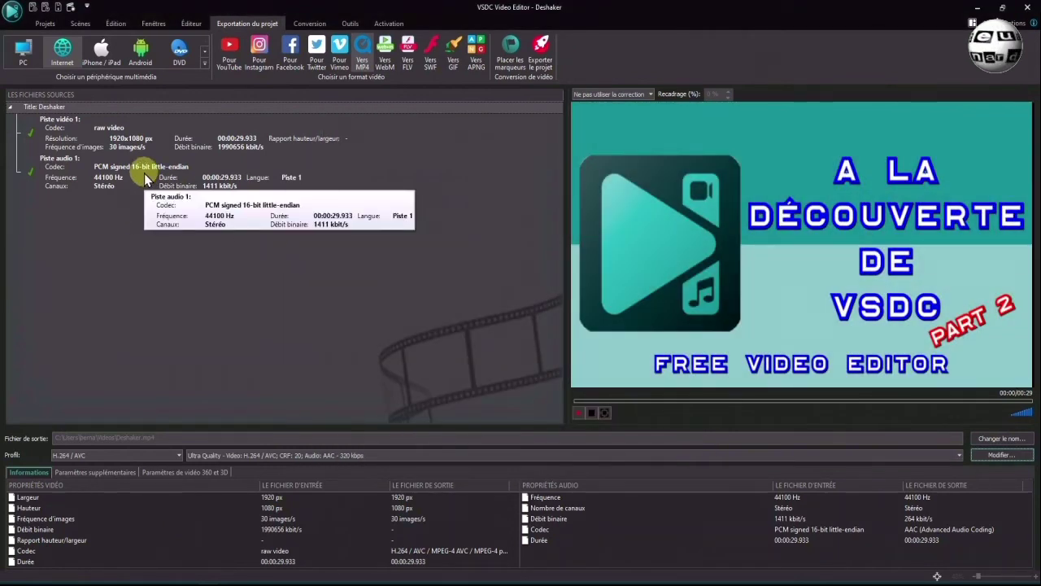